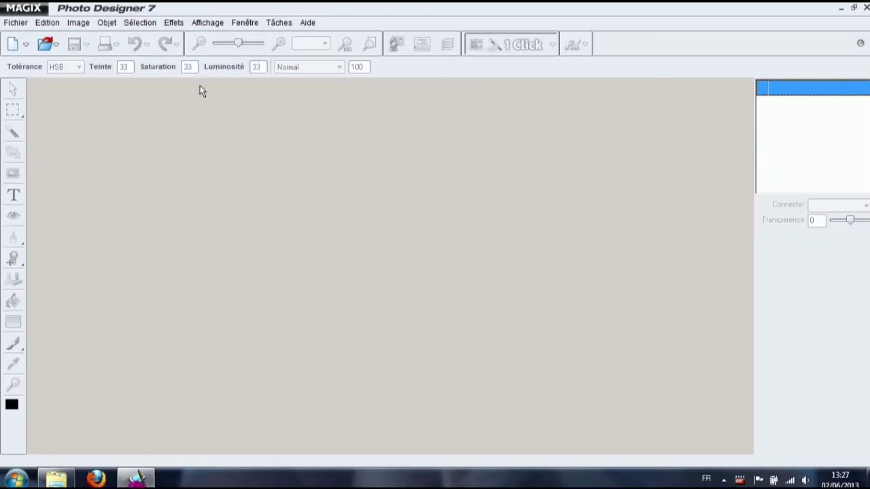
- Create a new blank white image 1280 pixels wide and 720 pixels high at 72 dpi
left_click(26, 47)
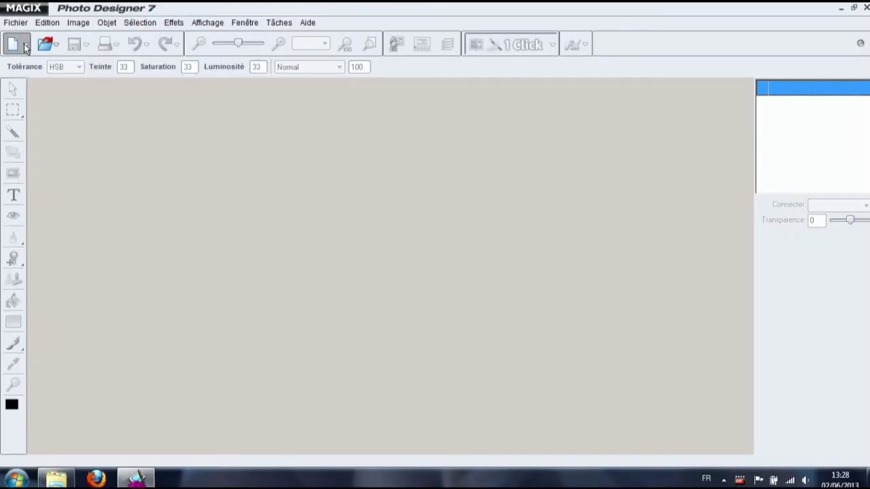
left_click(38, 66)
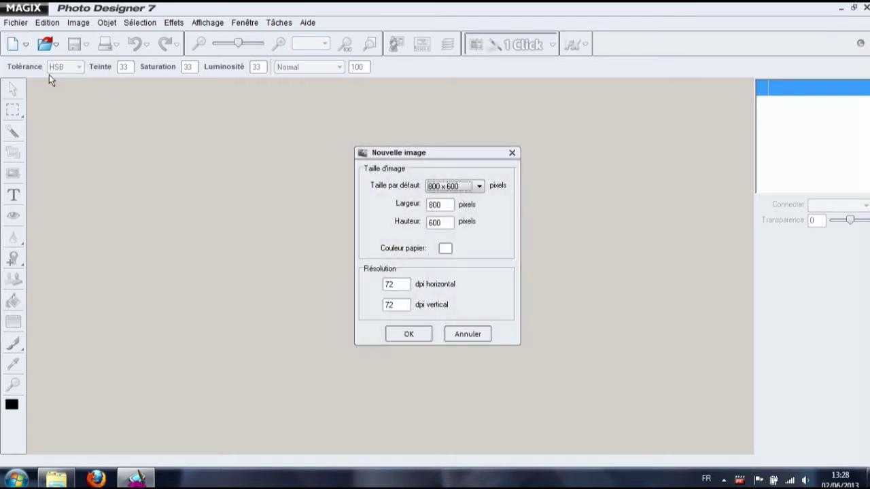
type("128")
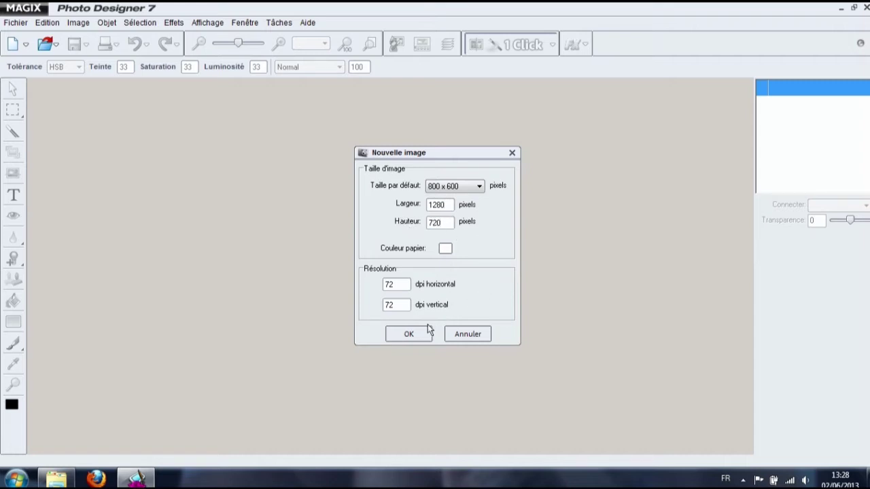
left_click(410, 334)
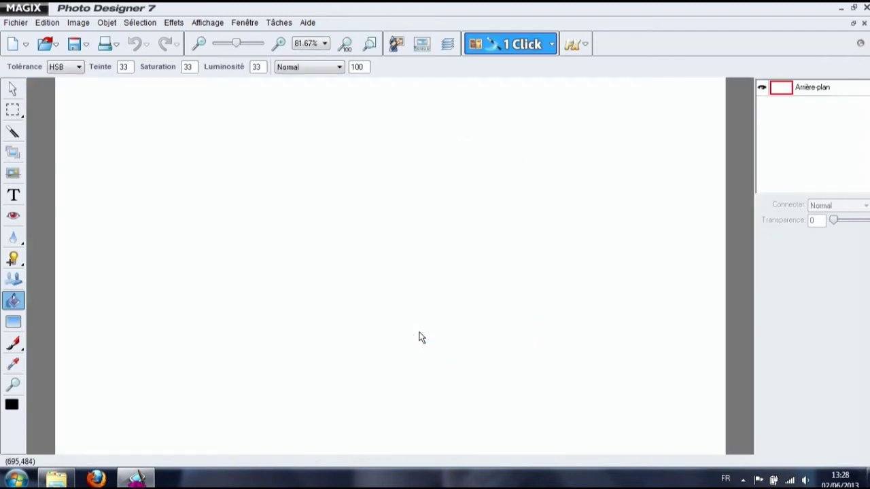
left_click_drag(238, 47, 236, 47)
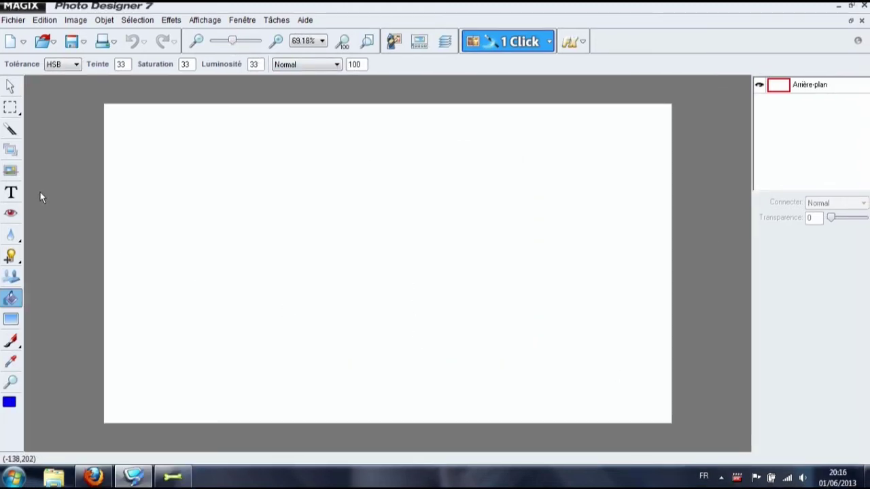
- Select a full-width rectangular band over about the top quarter of the image and fill it with red #FF0000
left_click(10, 108)
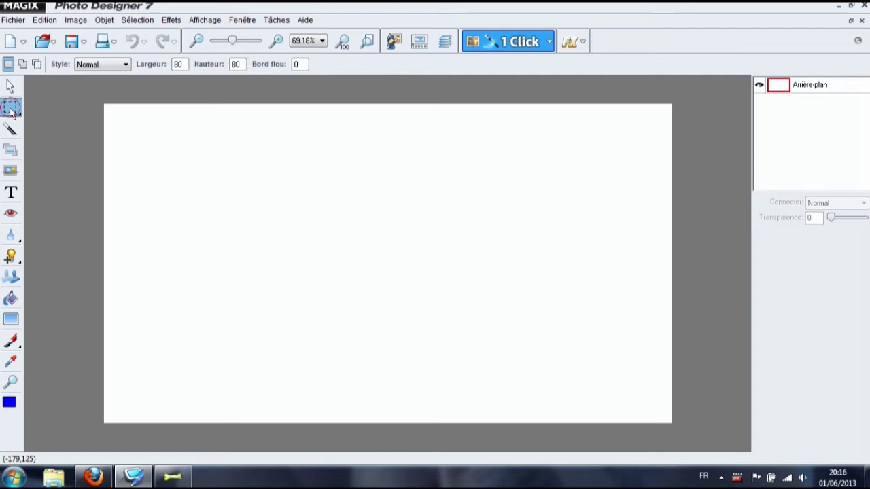
left_click_drag(101, 99, 680, 188)
left_click(10, 299)
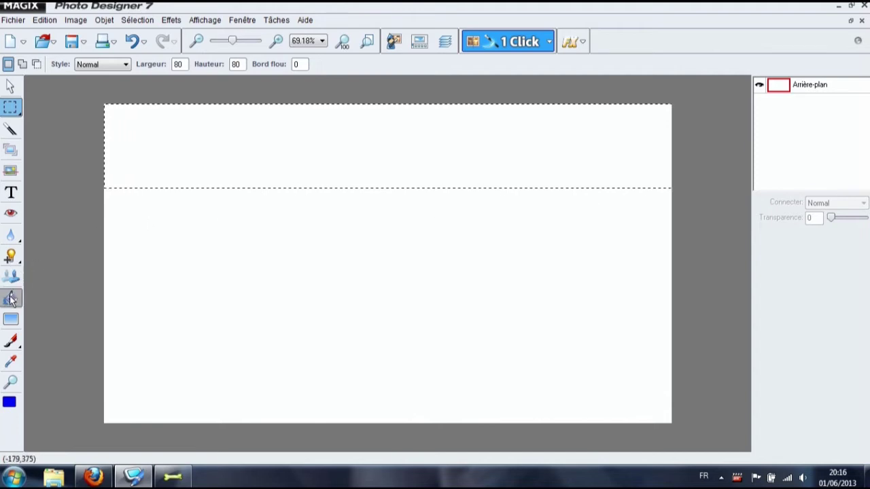
left_click(8, 403)
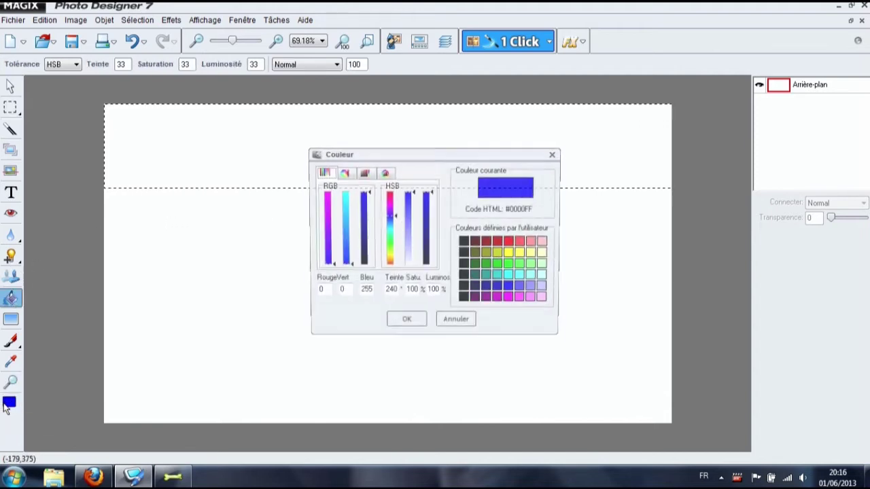
left_click(514, 243)
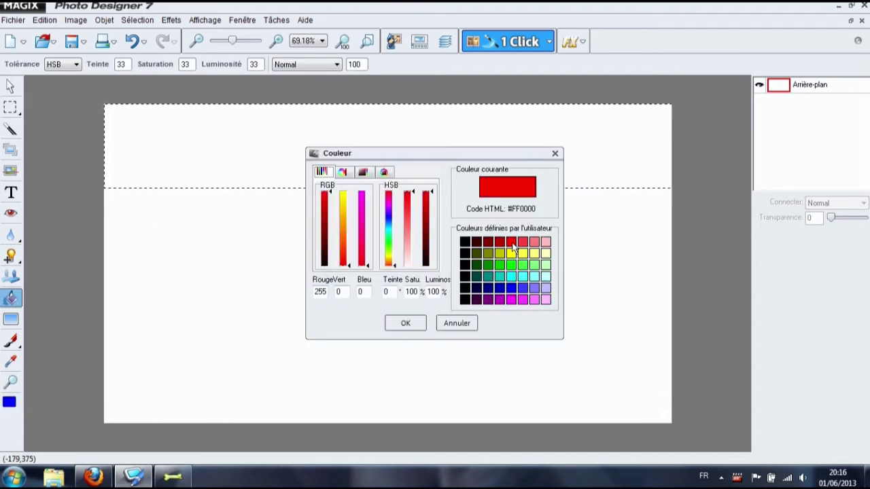
left_click(416, 326)
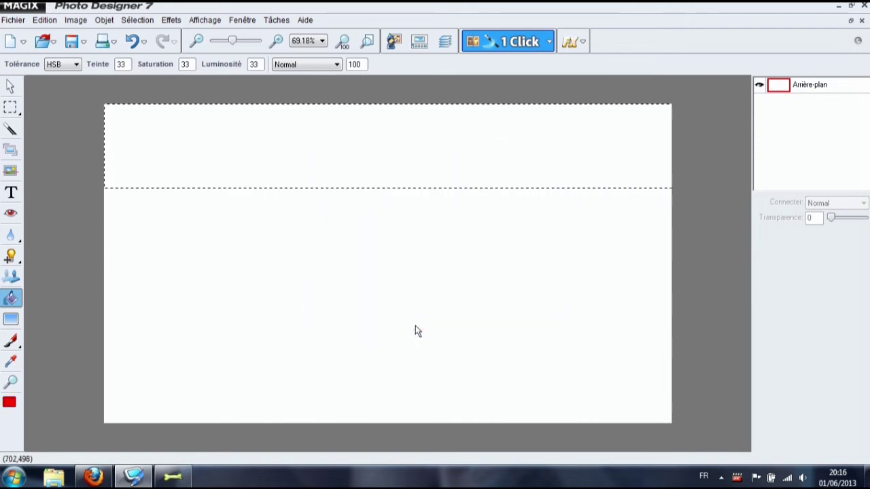
left_click(353, 156)
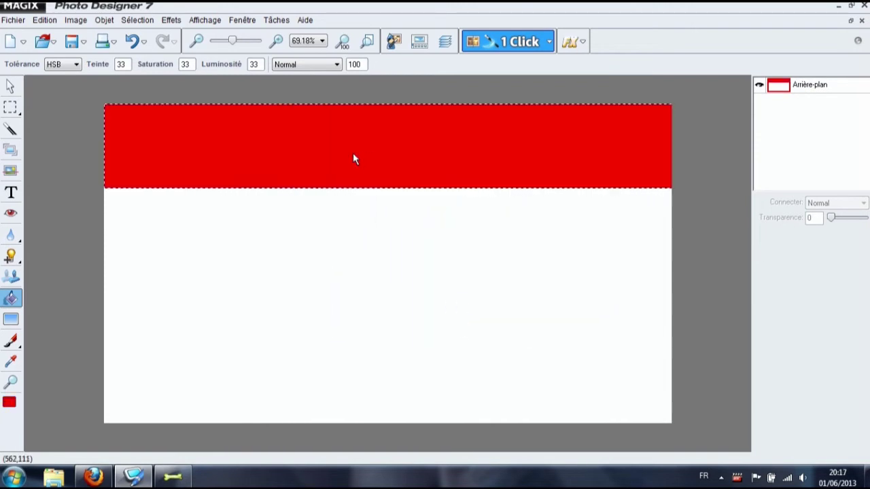
- Select a shallow rectangle directly below the red band, from just left of centre to the image's right edge, and fill it with grey #949494
left_click(11, 108)
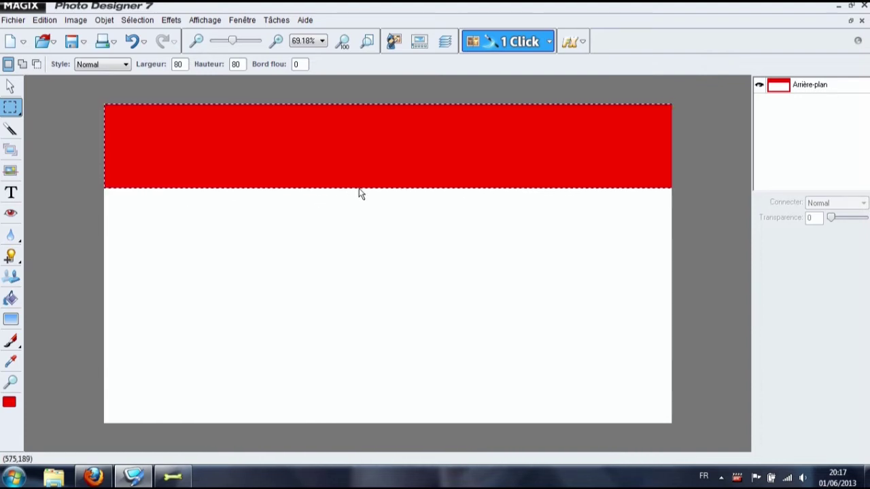
left_click_drag(360, 188, 672, 246)
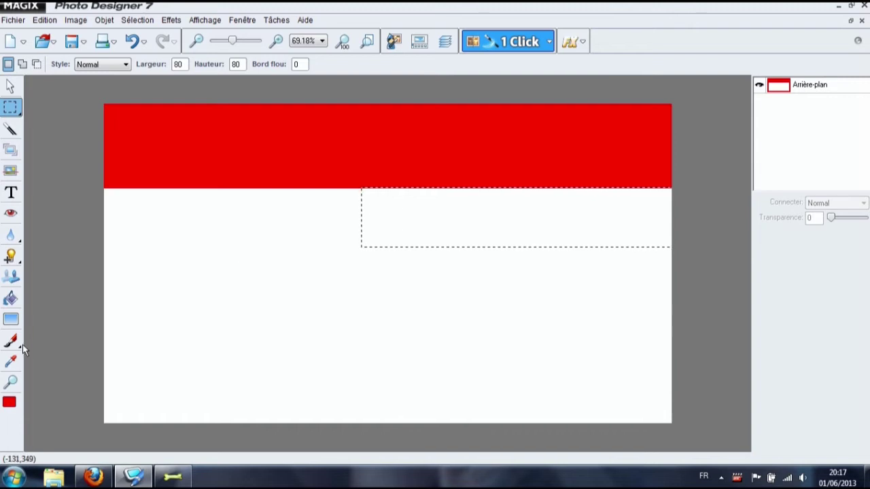
left_click(10, 304)
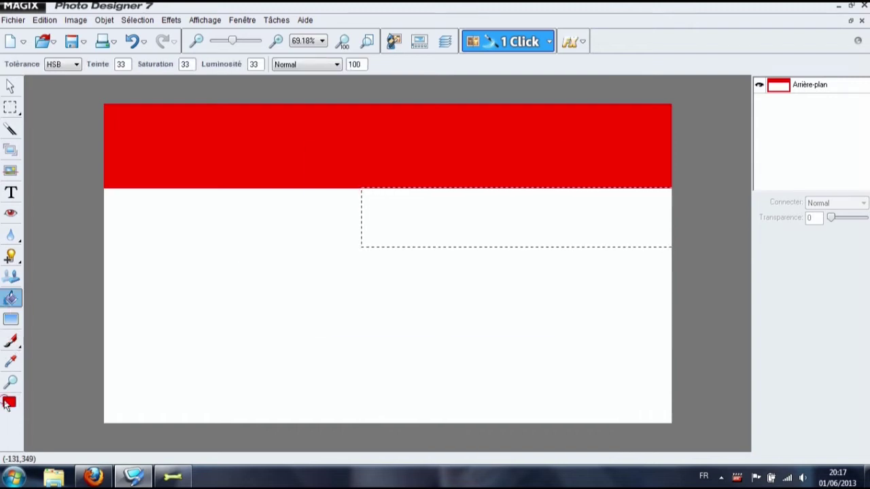
left_click(8, 401)
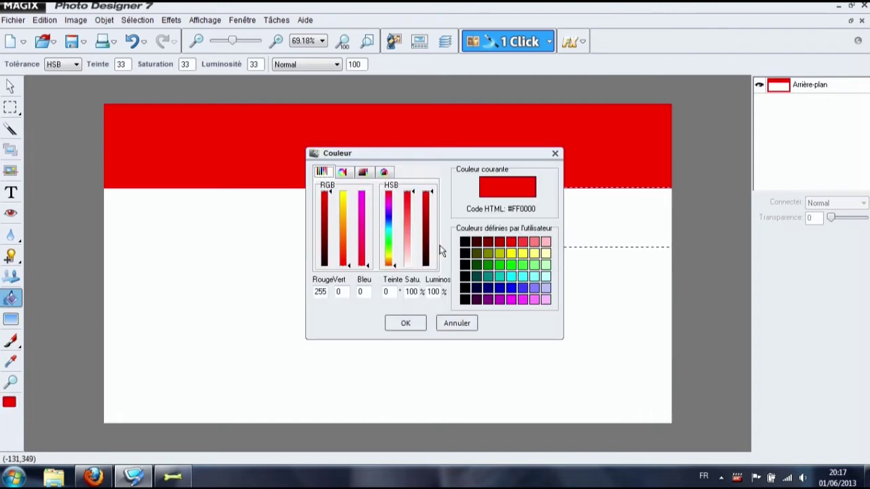
left_click(464, 246)
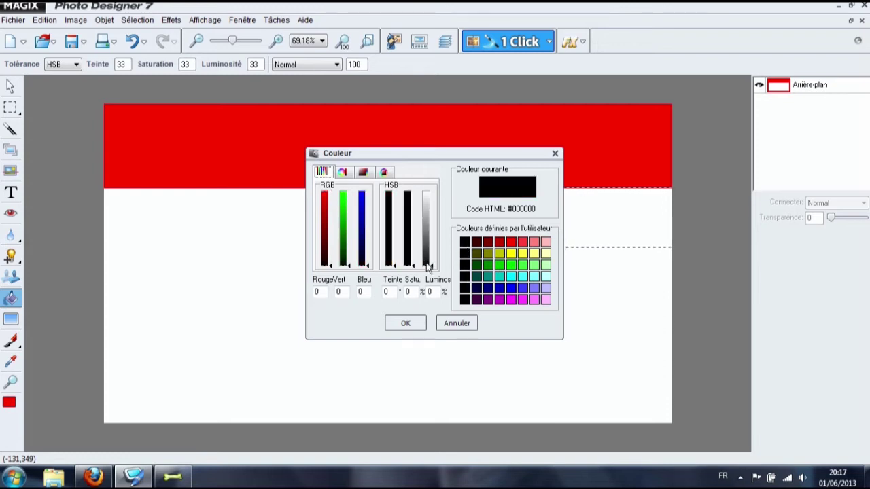
left_click(426, 221)
left_click(406, 323)
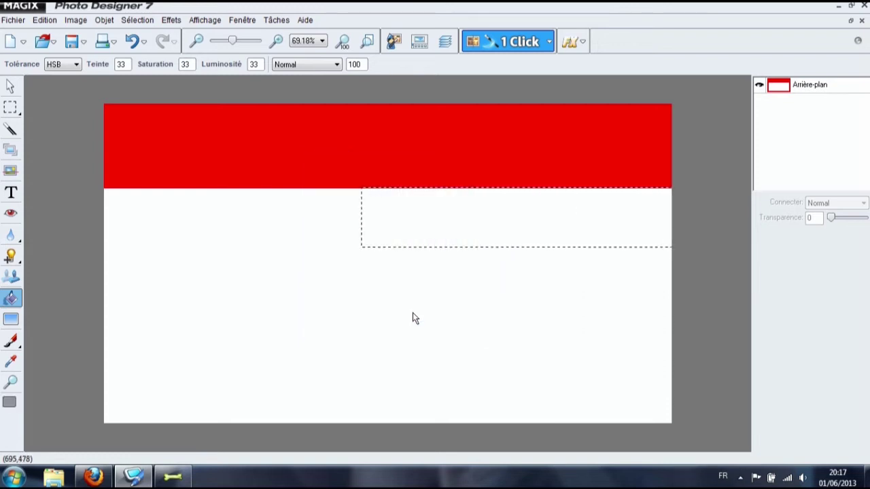
left_click(408, 239)
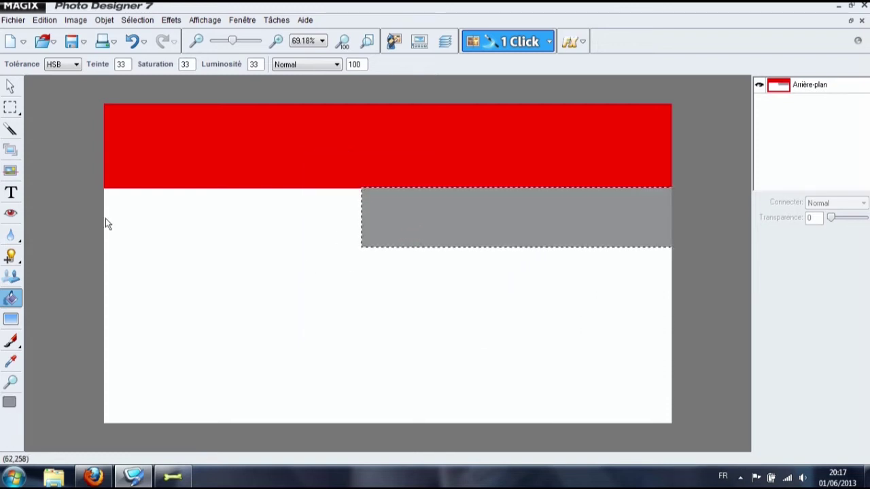
- Select the white area left of the grey rectangle, from the red band down to the bottom edge, and fill it with dark grey #5D5D5D
left_click(11, 107)
left_click_drag(104, 192, 362, 476)
left_click(10, 299)
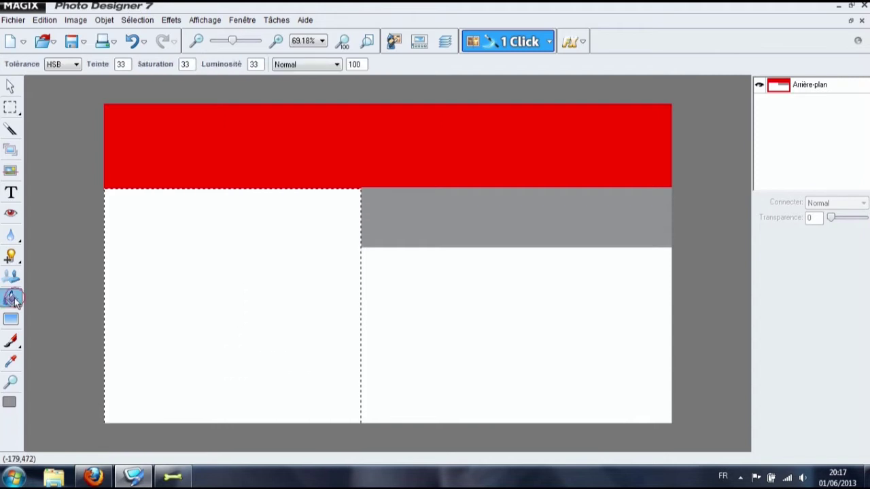
left_click(9, 402)
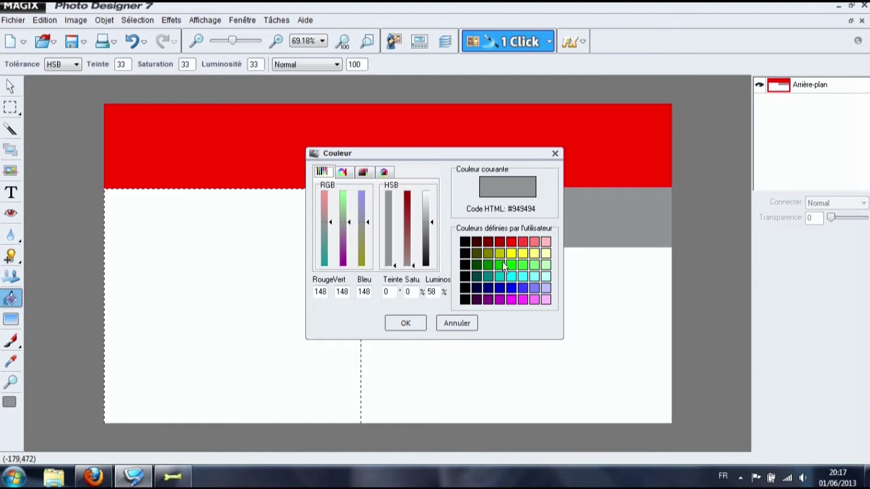
left_click_drag(431, 225, 428, 243)
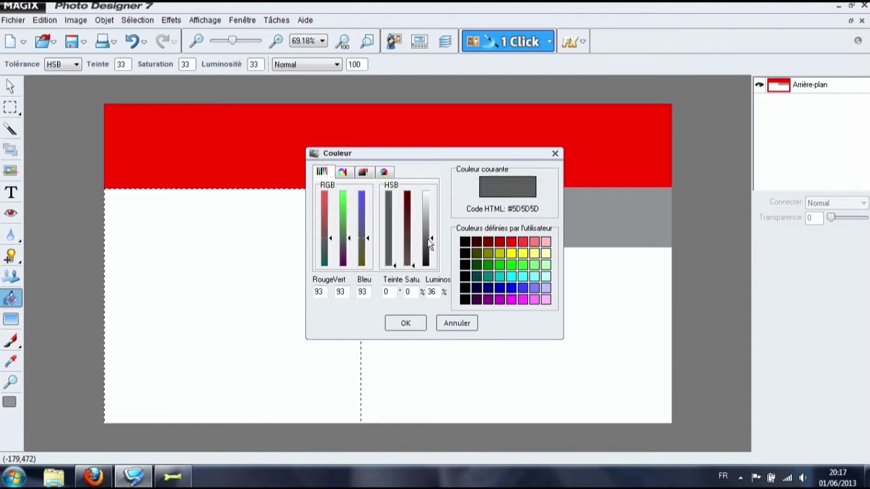
left_click(406, 324)
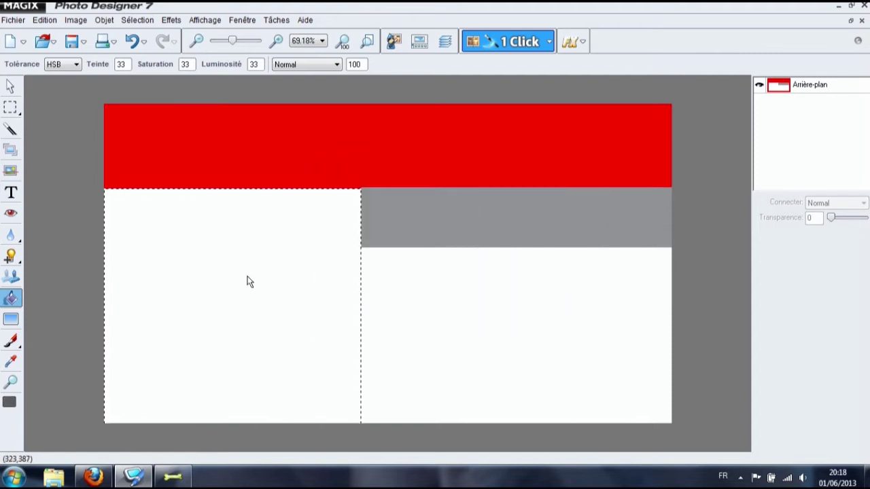
left_click(248, 277)
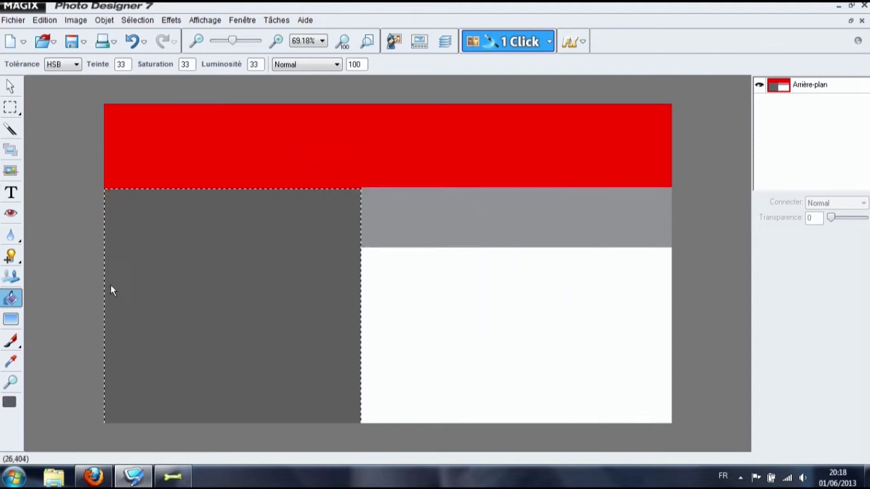
- Select the remaining white area in the image's lower right and fill it with bright yellow
left_click(10, 108)
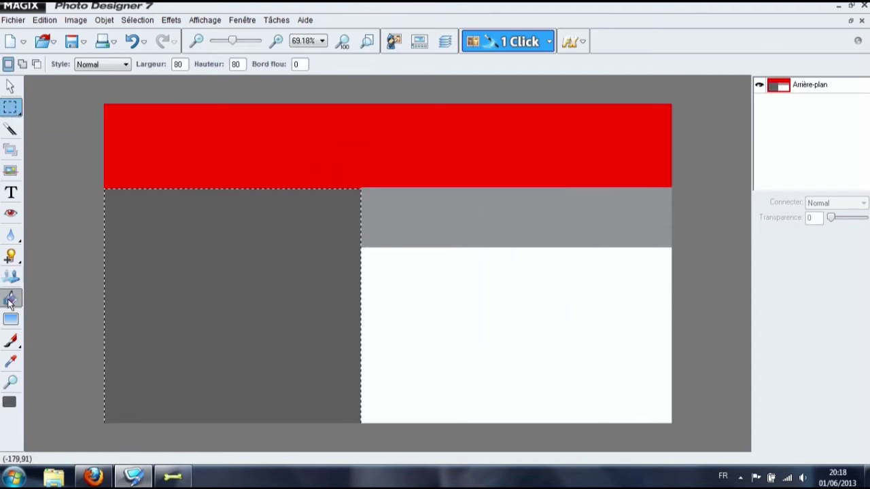
mouse_move(362, 249)
left_mouse_down()
mouse_move(403, 417)
mouse_move(673, 441)
left_mouse_up()
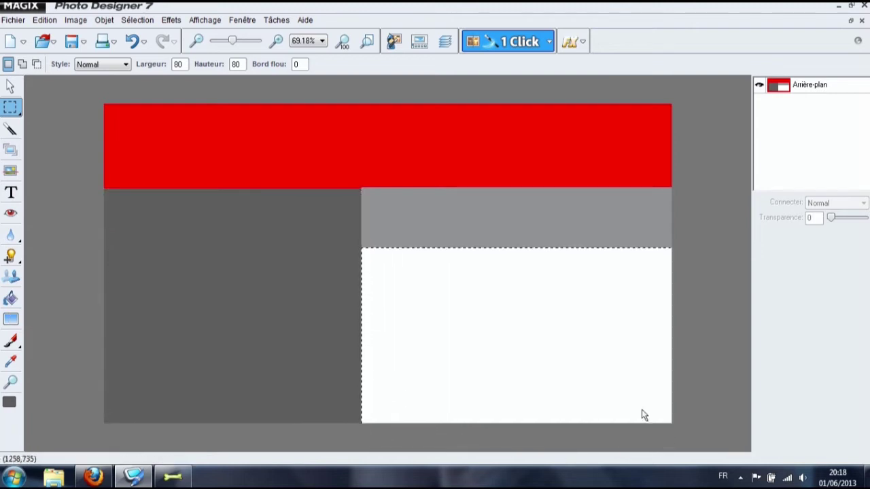
left_click(11, 299)
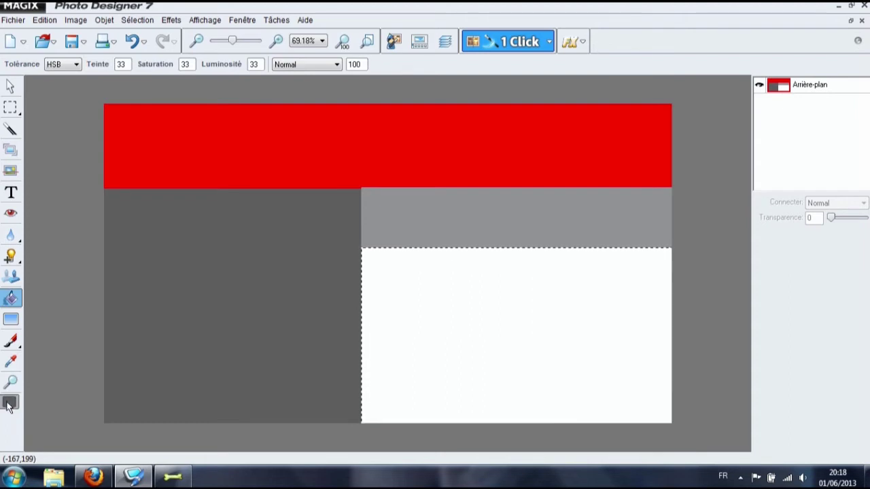
left_click(10, 401)
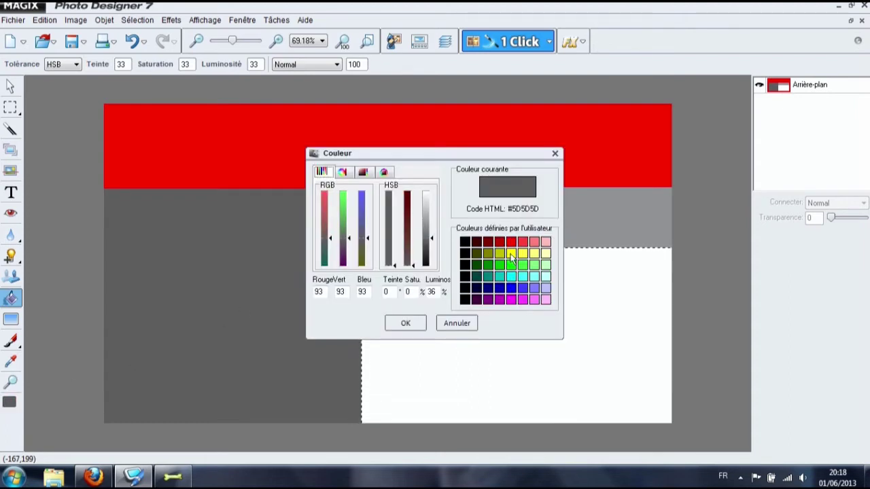
left_click(511, 254)
left_click(405, 324)
left_click(427, 324)
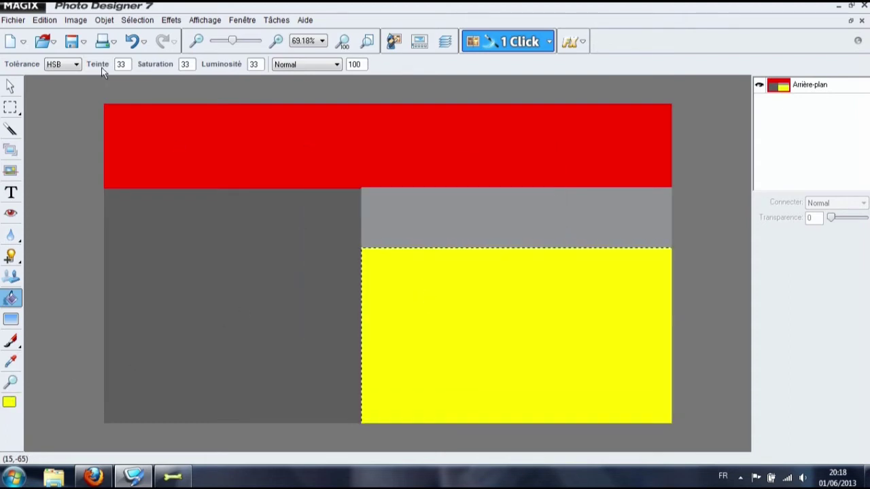
- Save the image as a JPEG named "Image de Fond" in the title tutorial folder
left_click(13, 20)
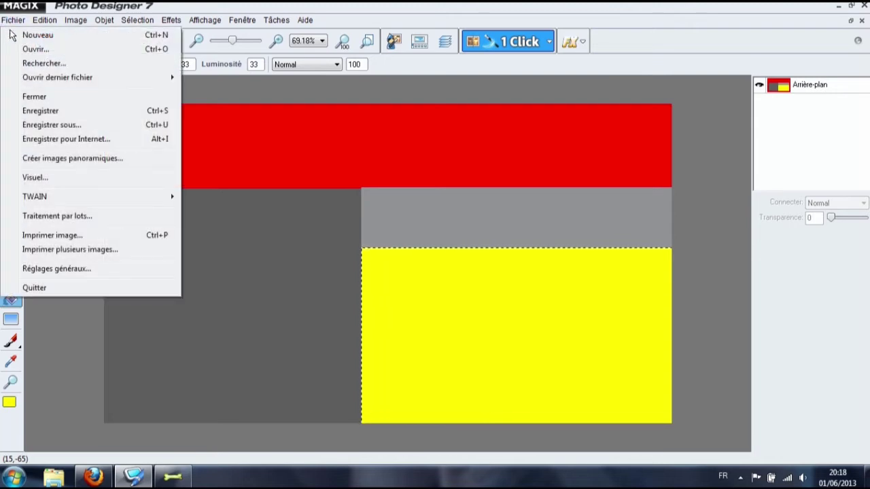
left_click(45, 127)
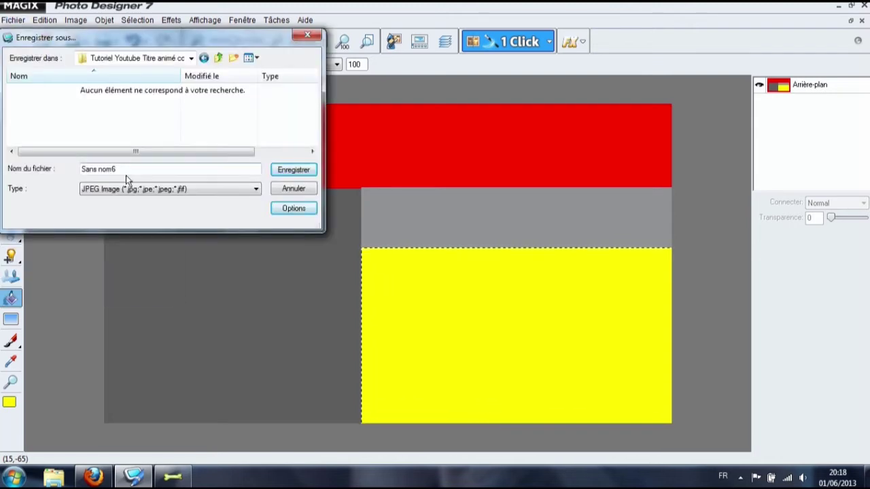
type("Image de Fond")
left_click(281, 170)
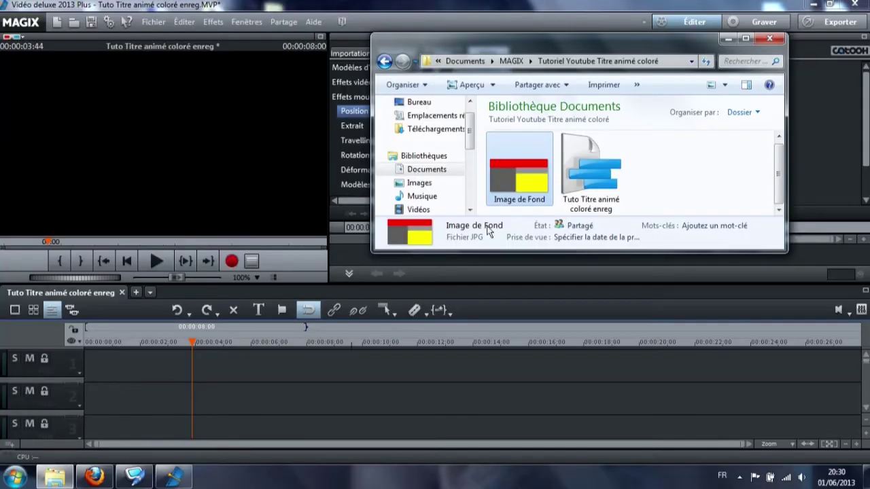
- Switch to MAGIX Vidéo deluxe, place Image de Fond at the start of track 1 and extend its clip to about 23 seconds
left_click_drag(271, 344, 118, 371)
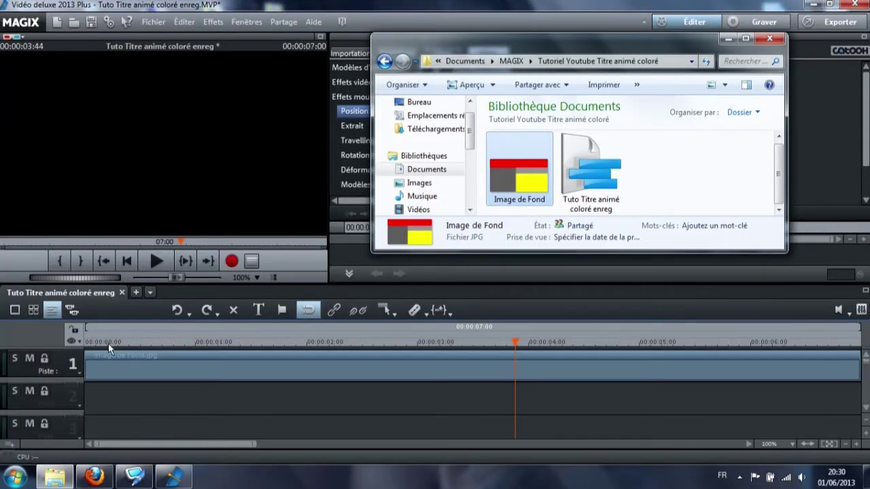
left_click(109, 342)
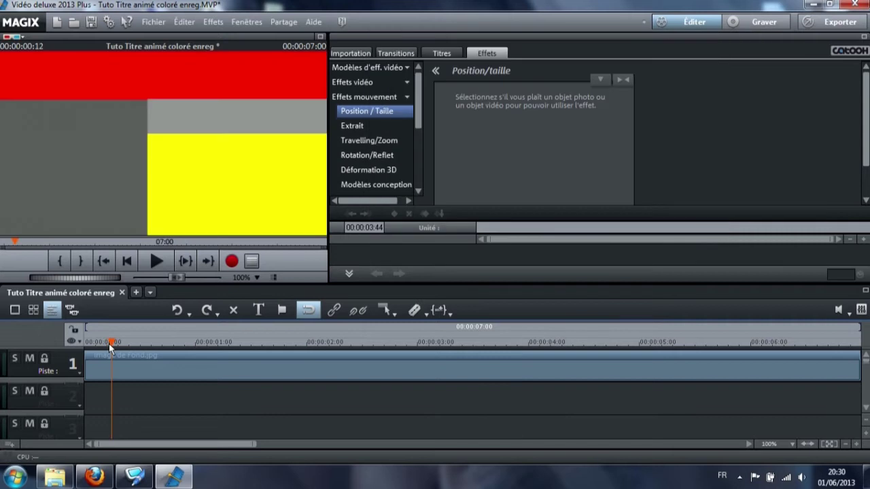
left_click(844, 446)
left_click(844, 446)
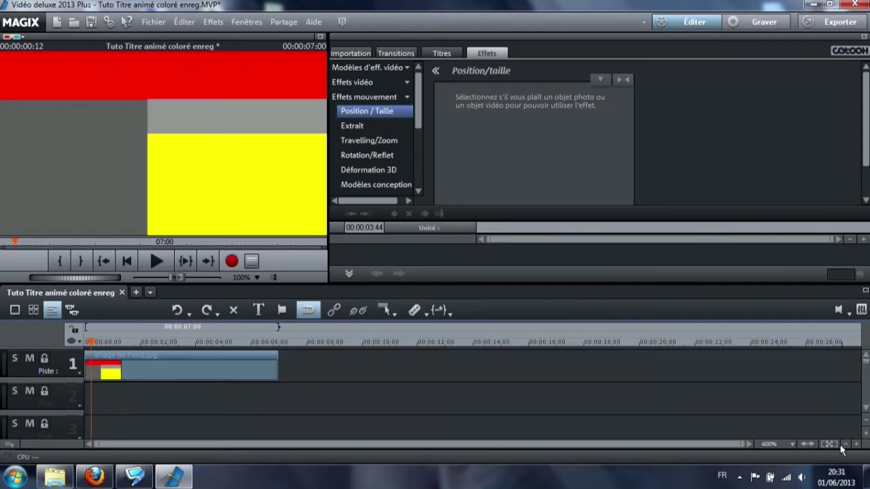
left_click_drag(275, 374, 722, 374)
left_click(118, 403)
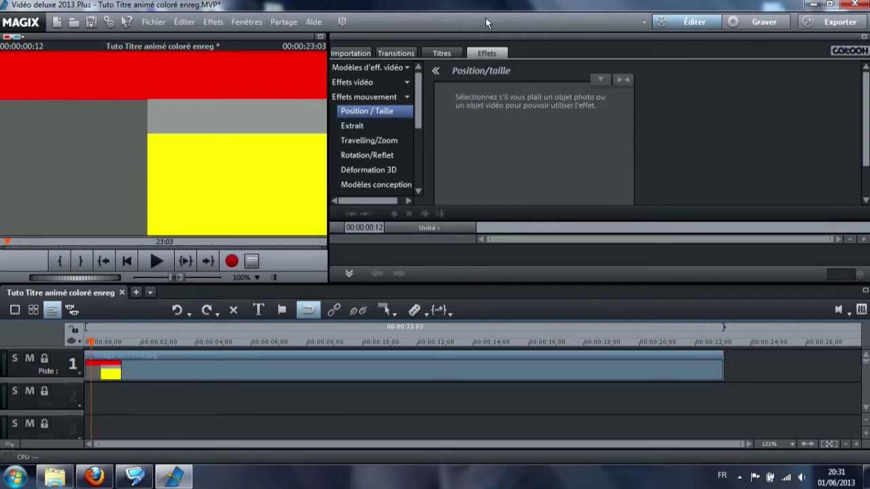
- Add a title object at the start of track 2 with the text "HOLIVAR"
left_click(441, 54)
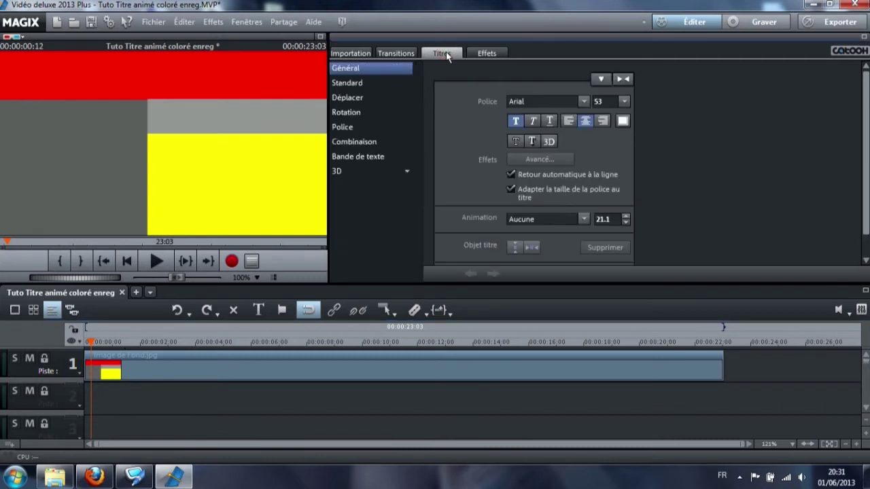
left_click(99, 81)
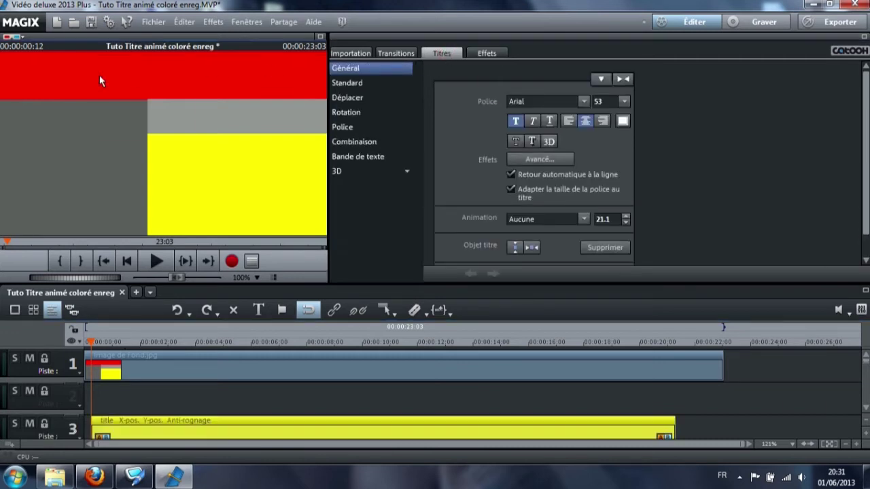
left_click_drag(136, 428, 133, 409)
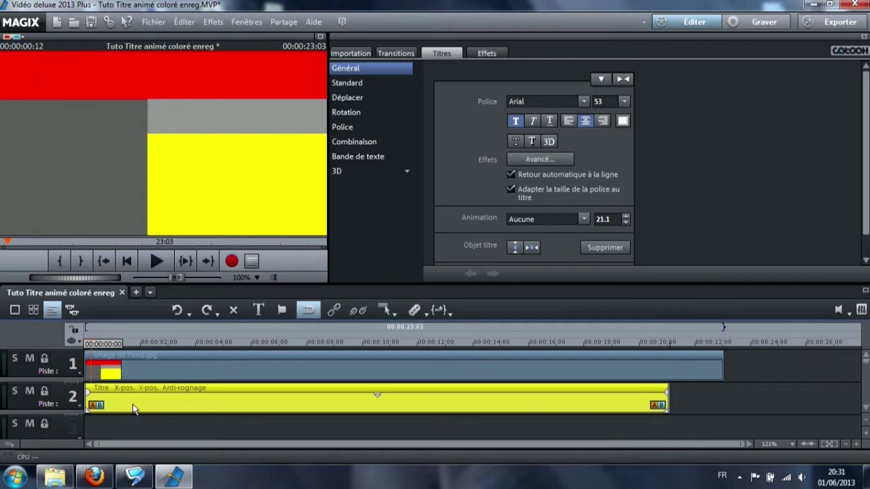
double_click(116, 412)
key("BackSpace")
type("HOLIVAR")
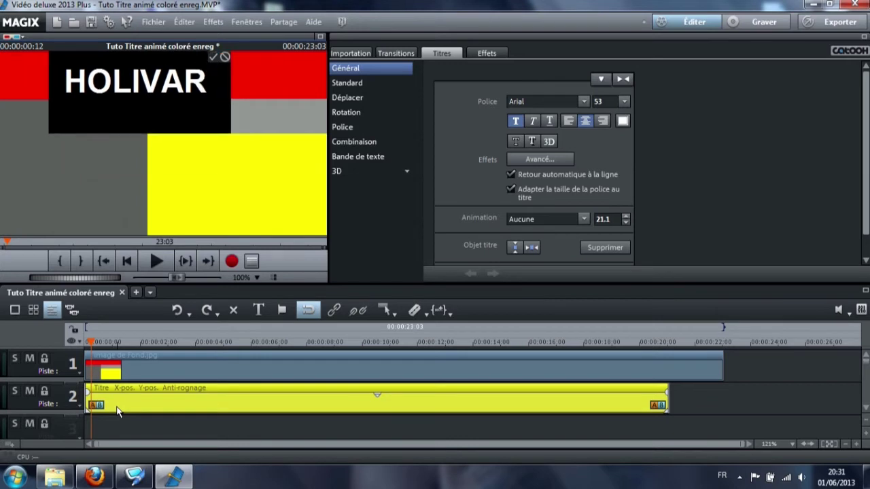
left_click(213, 59)
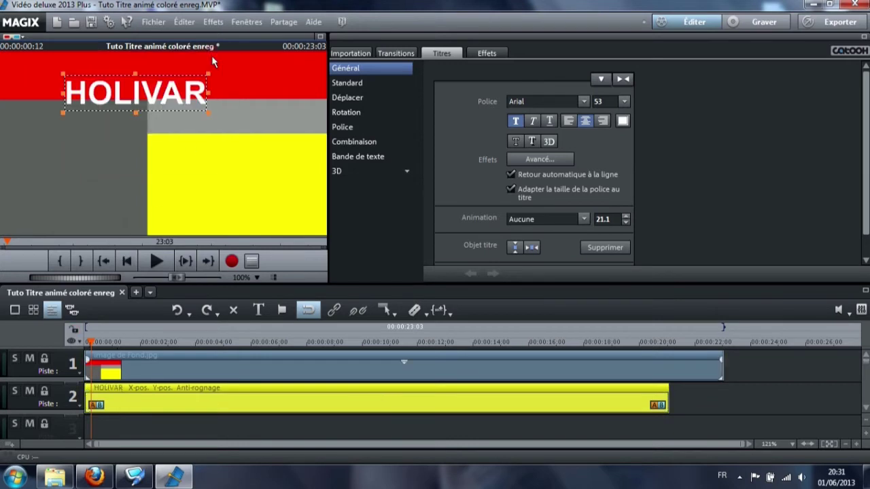
- Move the HOLIVAR title onto the red band, stop preserving its proportions, and stretch it across the band to about 1203 pixels wide
left_click_drag(125, 96, 151, 80)
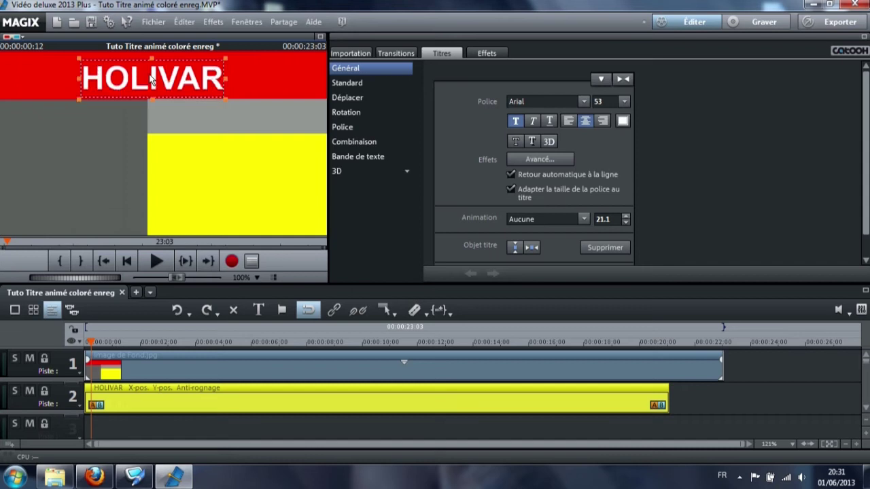
left_click(485, 54)
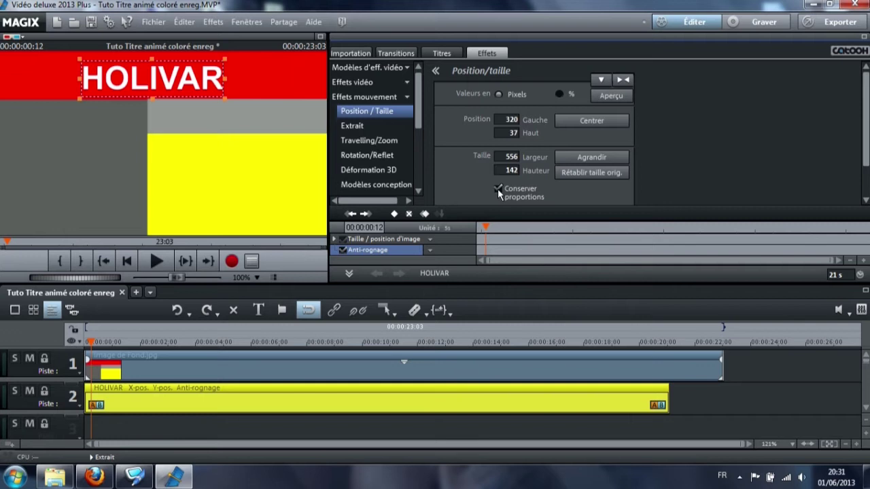
left_click_drag(225, 80, 317, 80)
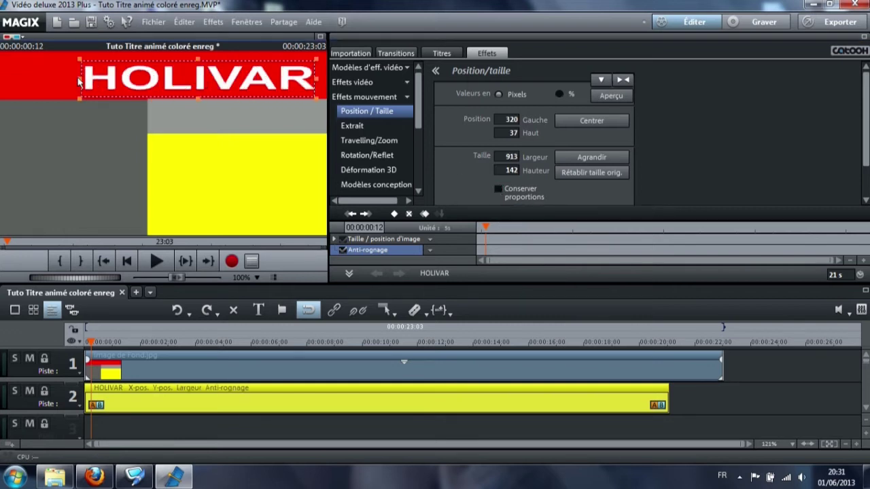
left_click_drag(79, 83, 5, 82)
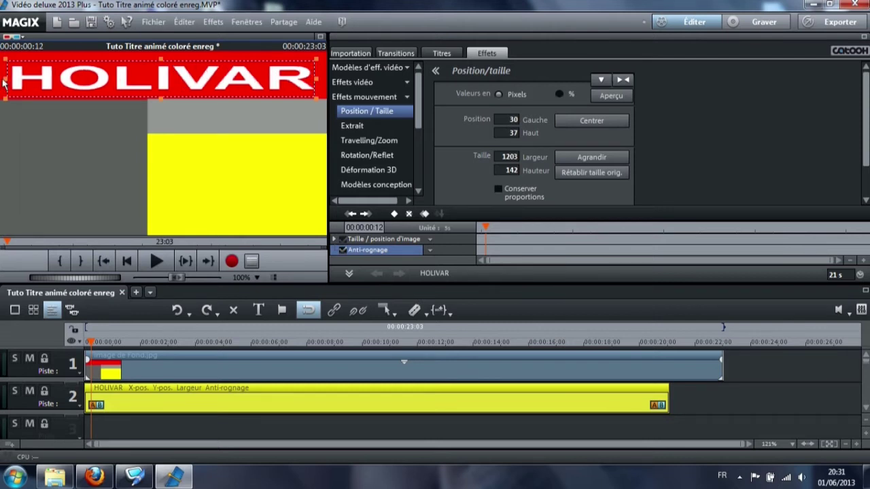
- Keyframe the title to drop from just above the frame at 00:00:00:00 onto the red band at 00:00:03:16
left_click(126, 262)
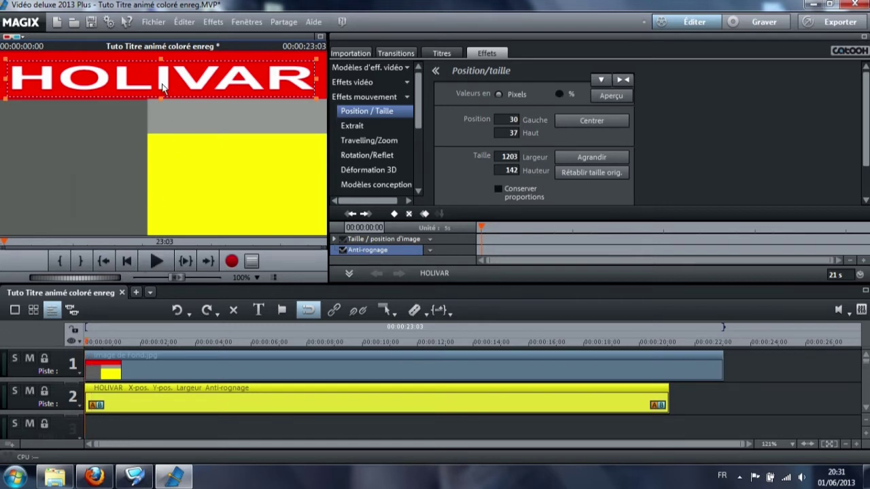
left_click_drag(162, 86, 161, 54)
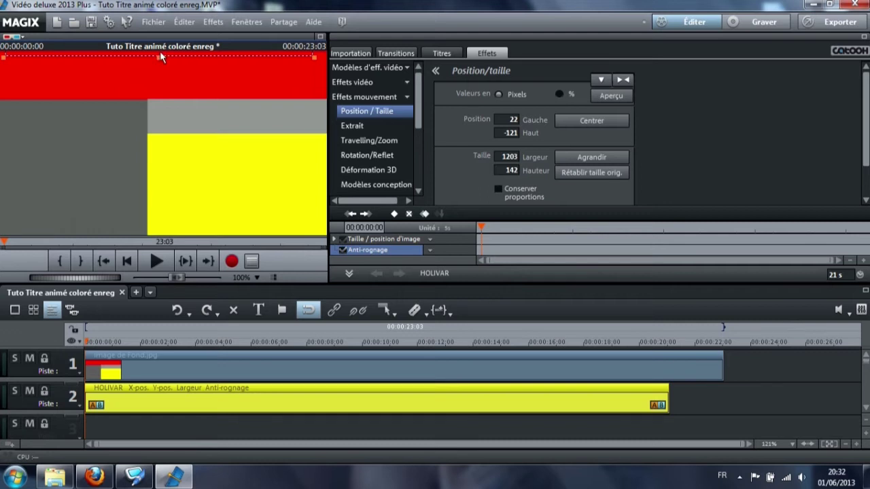
left_click(394, 215)
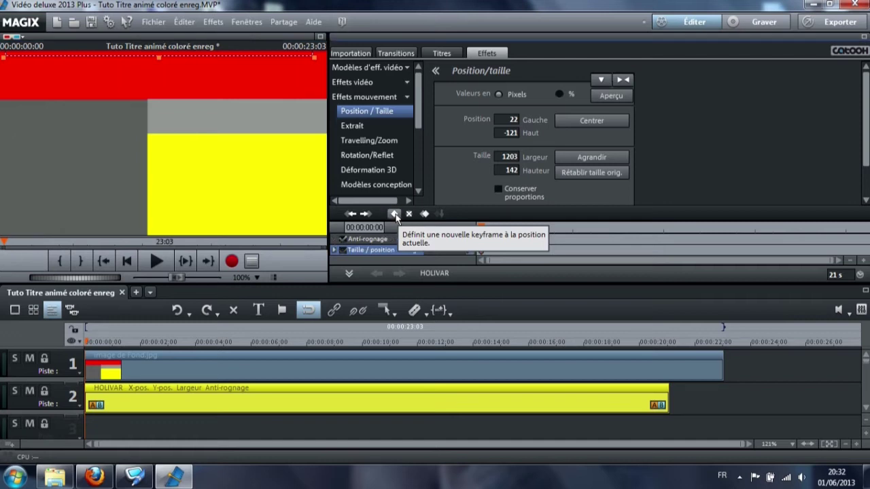
left_click(176, 346)
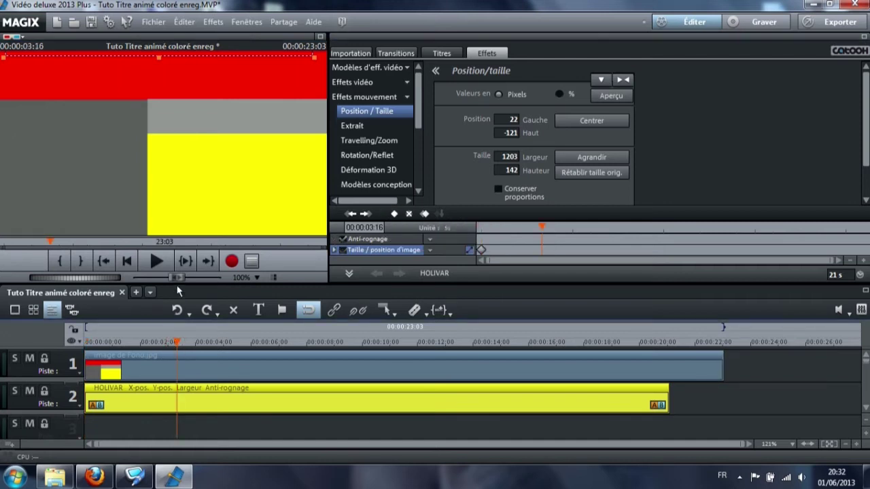
left_click_drag(158, 58, 159, 92)
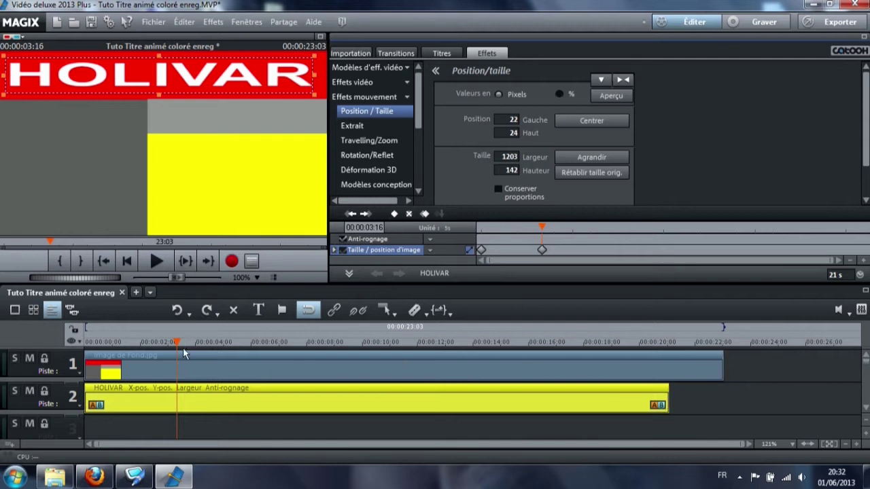
- At about 00:00:06:47, keyframe the title narrowed to about 605 pixels wide at the right end of the red band
left_click_drag(175, 347, 274, 351)
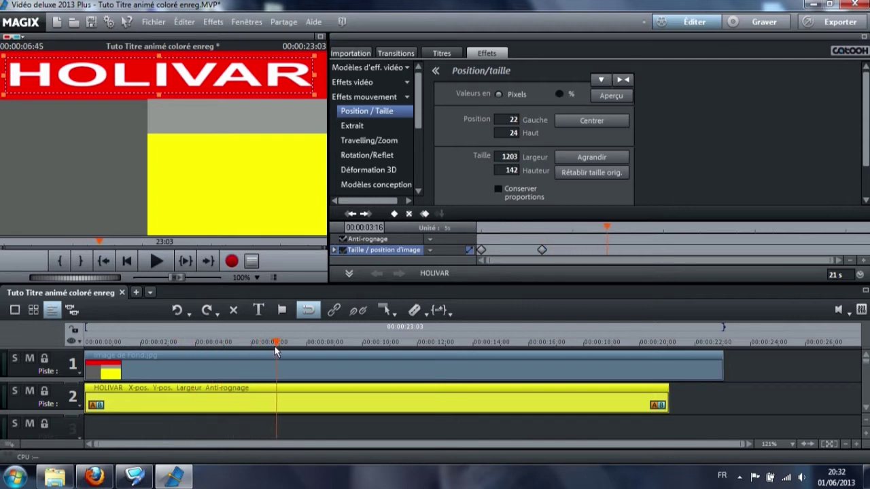
left_click_drag(276, 350, 276, 351)
left_click_drag(3, 80, 112, 93)
left_click_drag(149, 96, 158, 97)
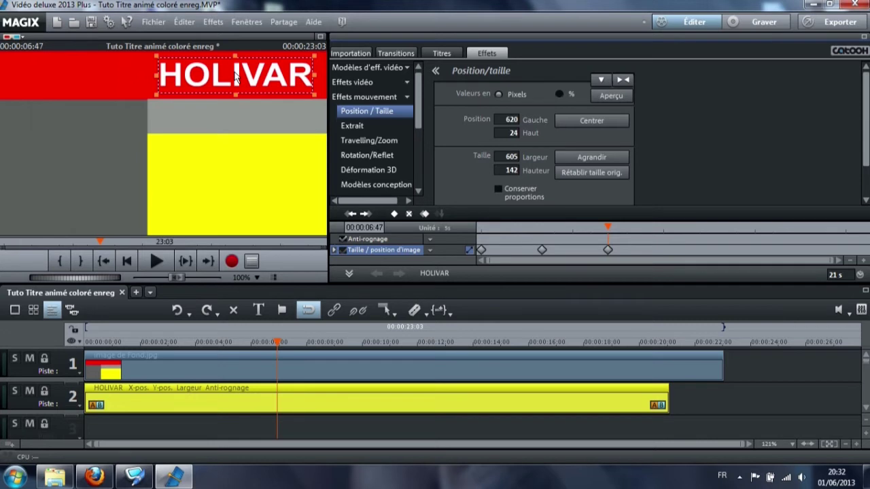
- At 00:00:10:27, move the title straight down onto the light grey strip and set a position keyframe
left_click_drag(277, 343, 377, 347)
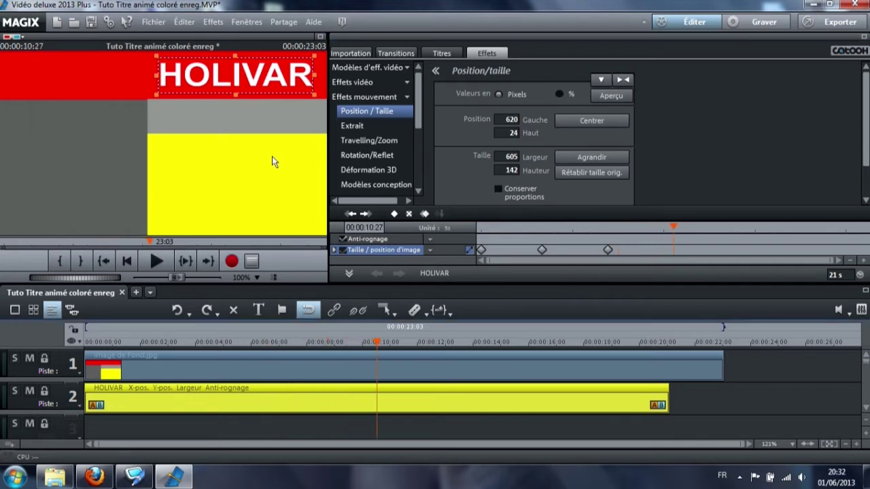
left_click_drag(233, 77, 233, 111)
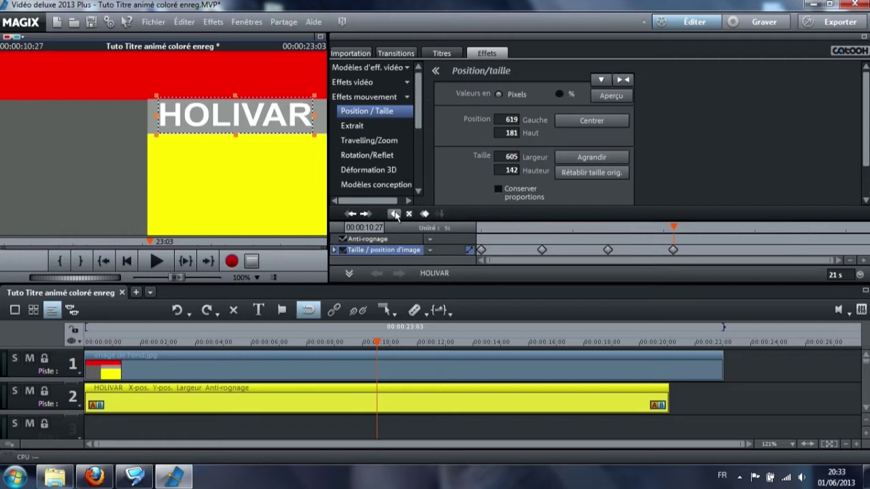
left_click(394, 214)
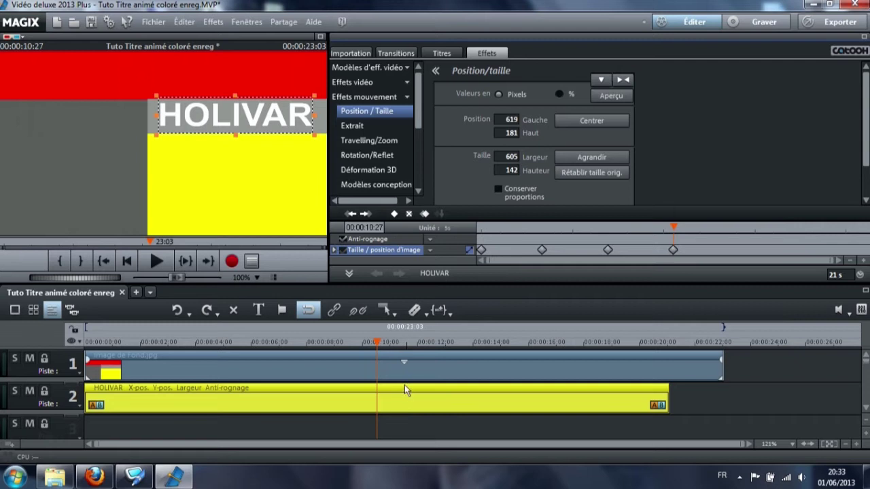
- At 00:00:15:19, move the title left onto the dark grey block, narrow it to about 555 pixels, and keyframe it
left_click_drag(377, 345, 511, 353)
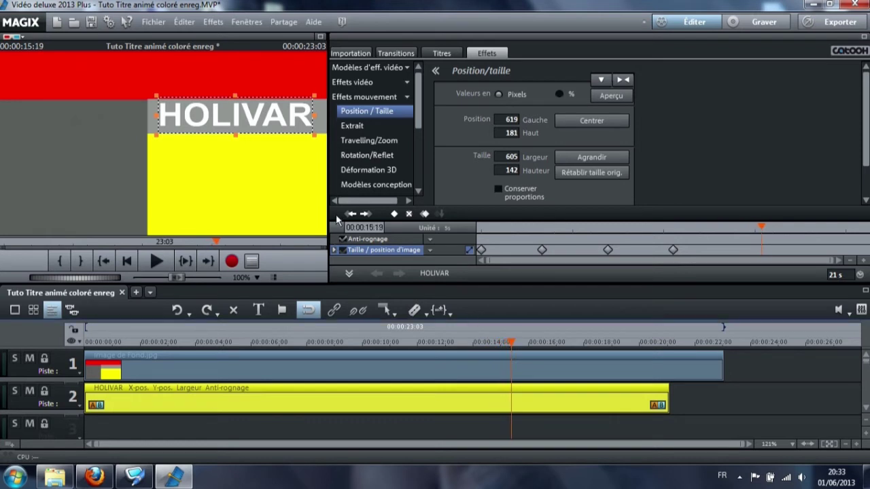
left_click_drag(243, 120, 93, 120)
left_click_drag(151, 120, 115, 122)
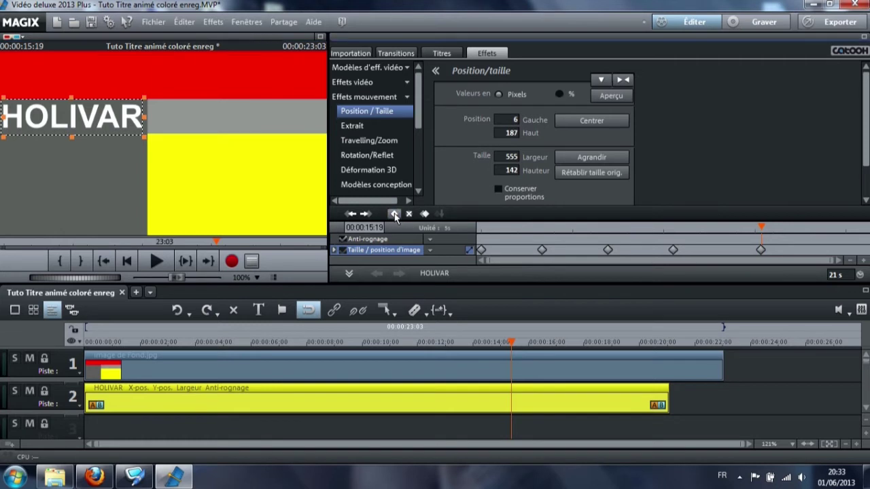
- At 00:00:18:34, keyframe the title stretched to about 396 pixels high in the lower part of the dark grey block
left_click(600, 342)
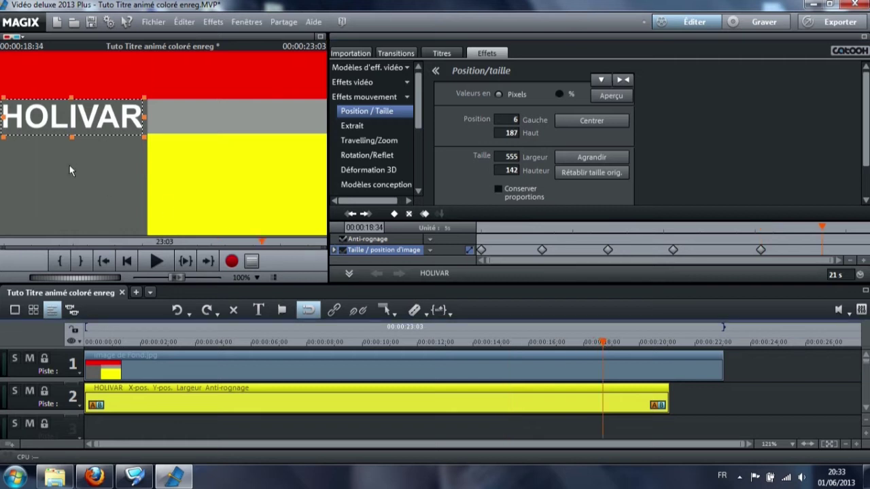
left_click_drag(73, 138, 73, 233)
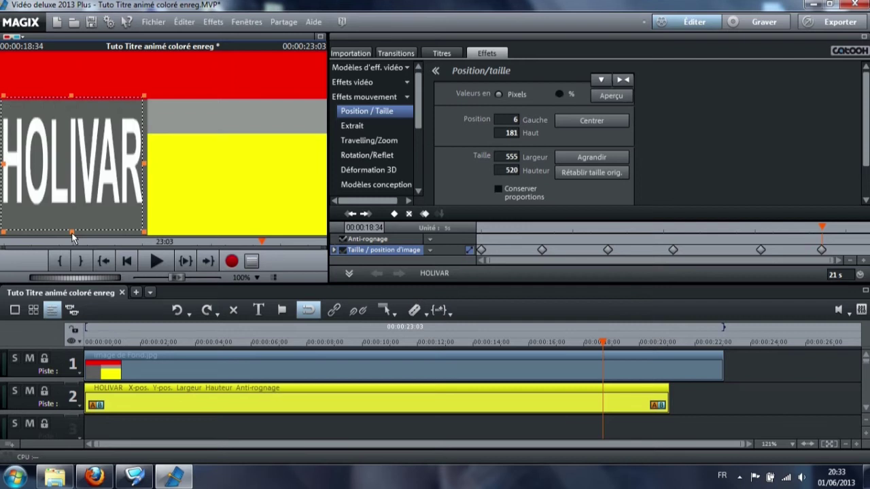
left_click_drag(70, 97, 74, 134)
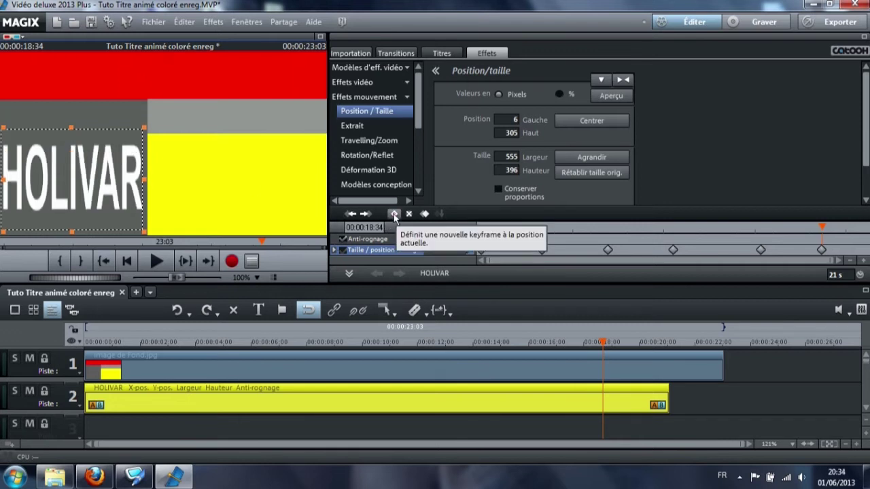
left_click(394, 215)
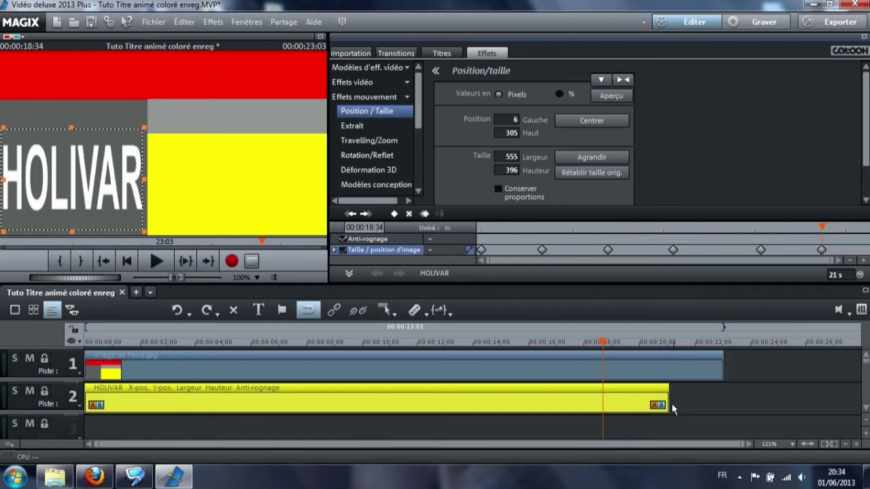
- Extend the HOLIVAR title and background image clips to end together at about 00:00:25:34
mouse_move(667, 403)
left_click_drag(667, 402, 795, 403)
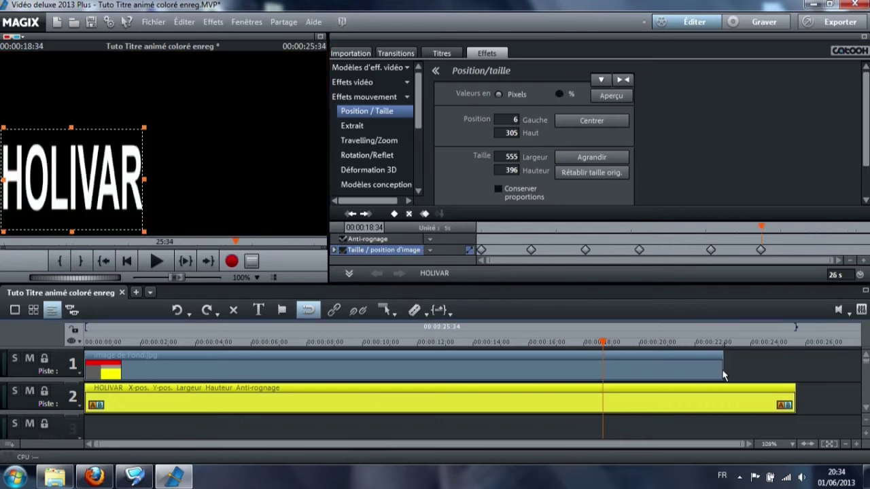
mouse_move(721, 367)
left_click_drag(722, 369, 794, 372)
- At 00:00:21:10, move the title right onto the yellow block at about 642, 316 pixels and set a keyframe
left_click(670, 347)
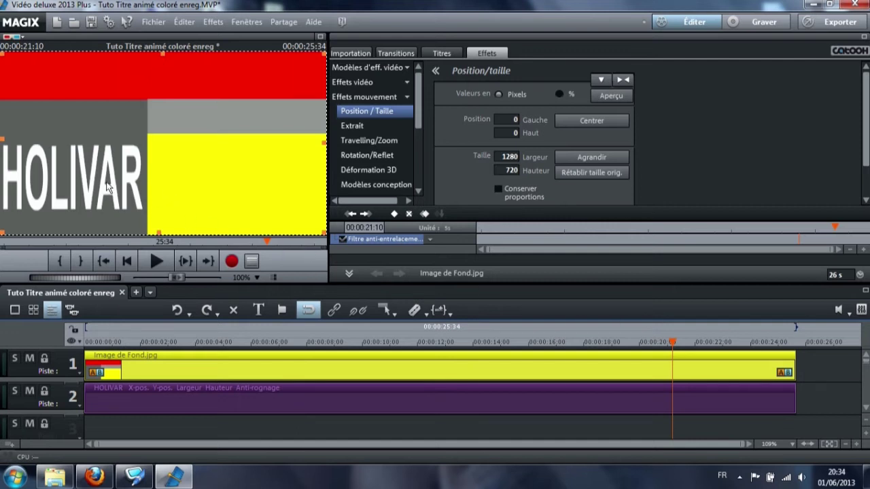
left_click(153, 410)
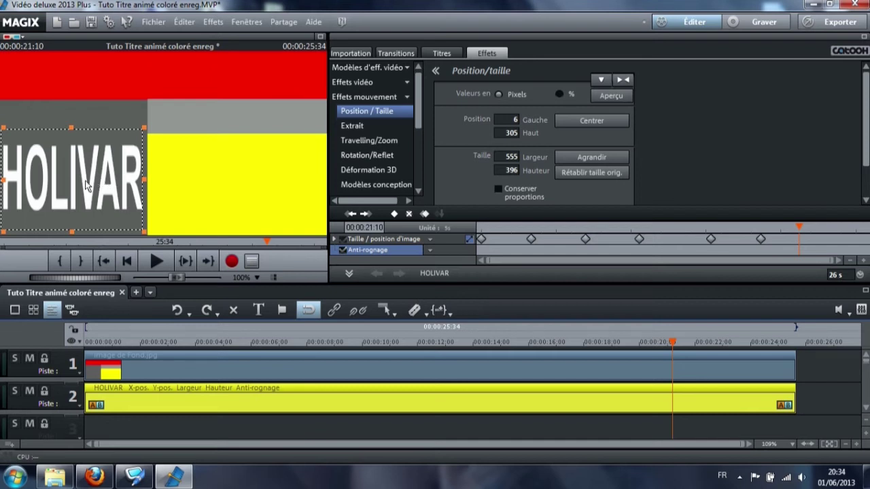
left_click_drag(87, 185, 238, 186)
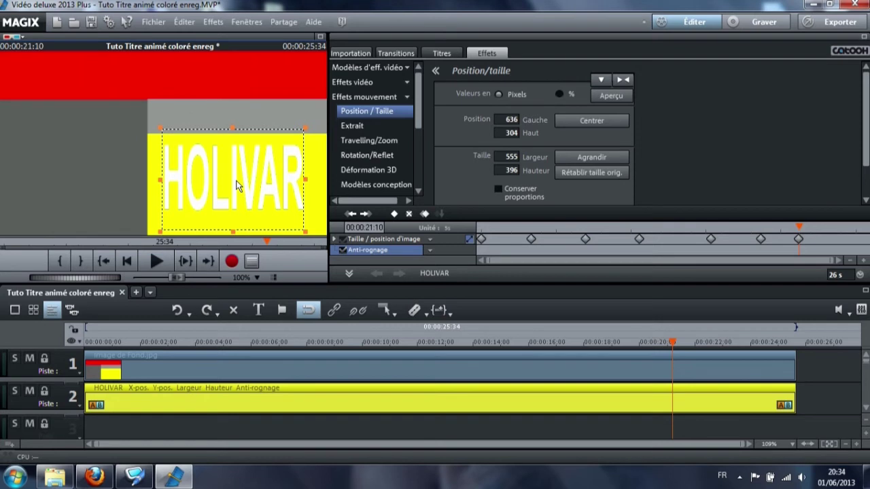
left_click_drag(278, 181, 252, 176)
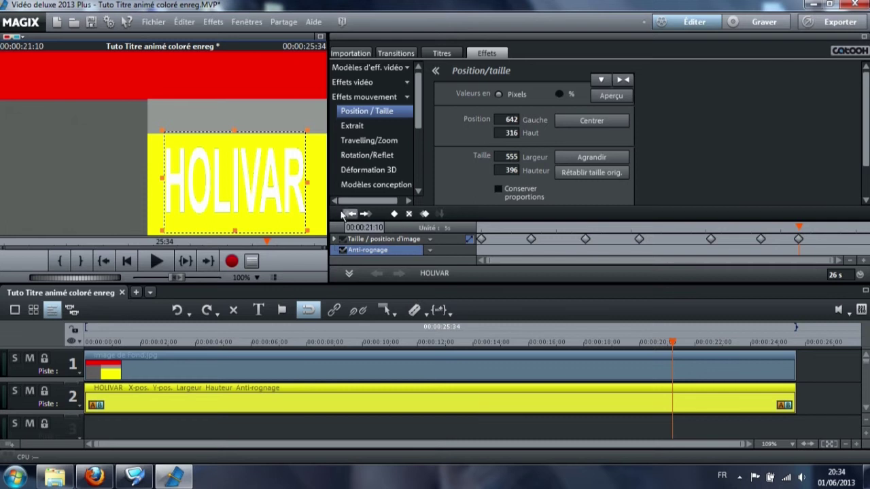
left_click(394, 213)
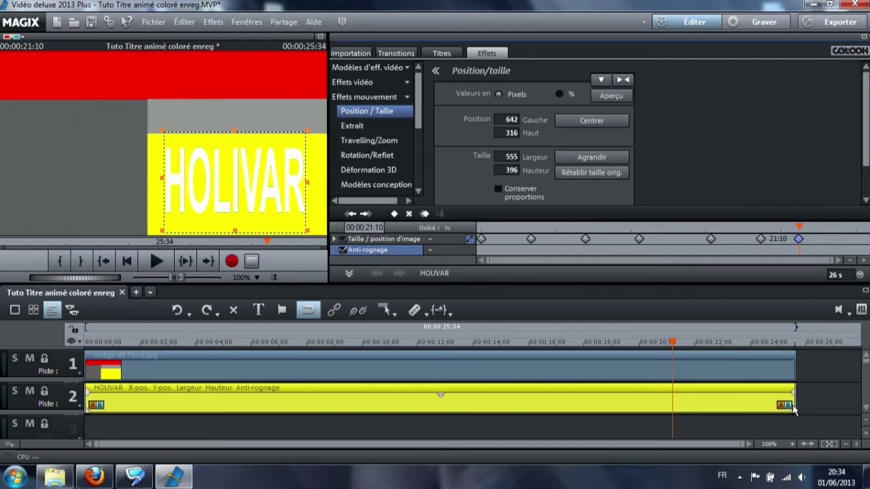
- Extend the background and title clips to about 00:00:27:16 and play the animation from the start
left_click_drag(795, 370, 841, 371)
left_click_drag(796, 408, 841, 401)
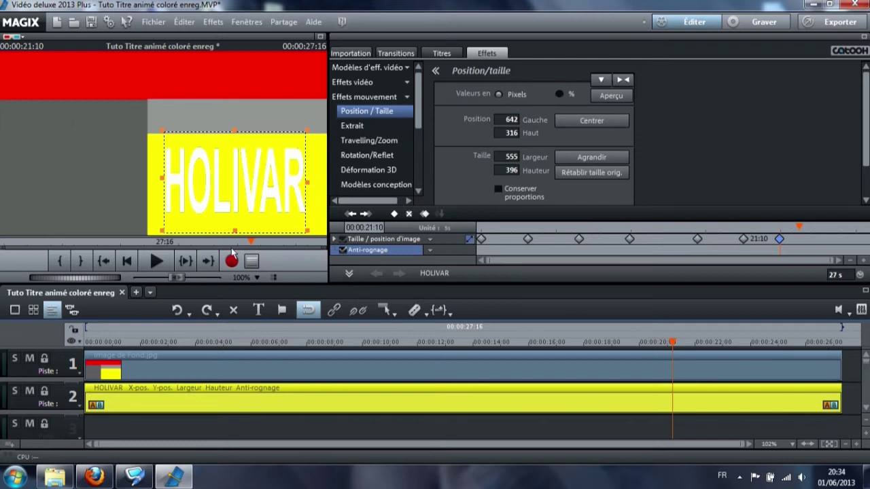
left_click(128, 261)
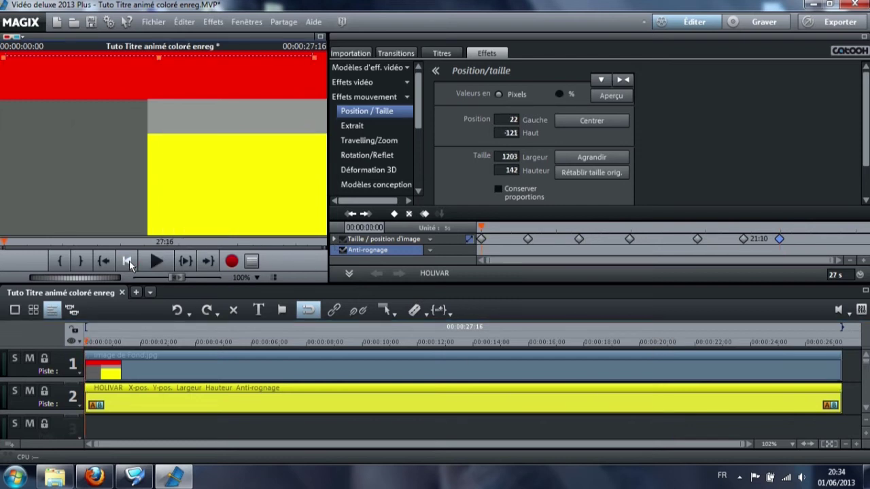
left_click(157, 261)
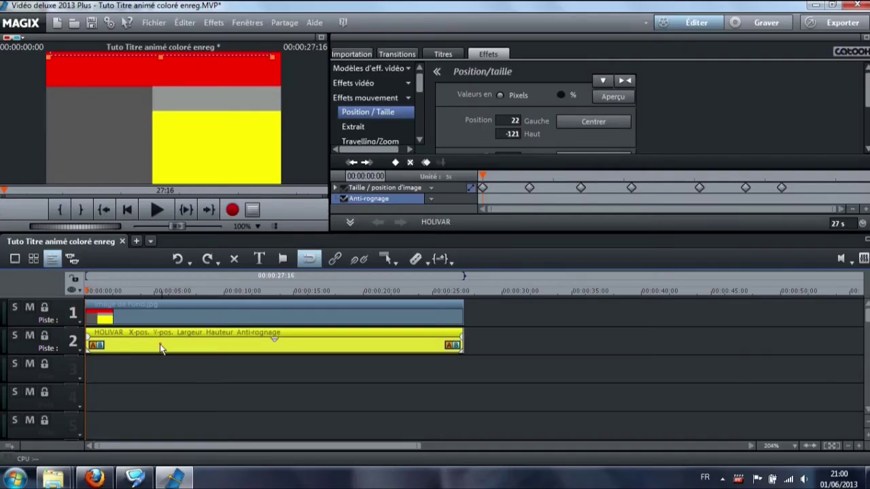
- Duplicate the animated HOLIVAR title clip onto tracks 3, 4 and 5, aligned with the original
left_click_drag(160, 344, 180, 425)
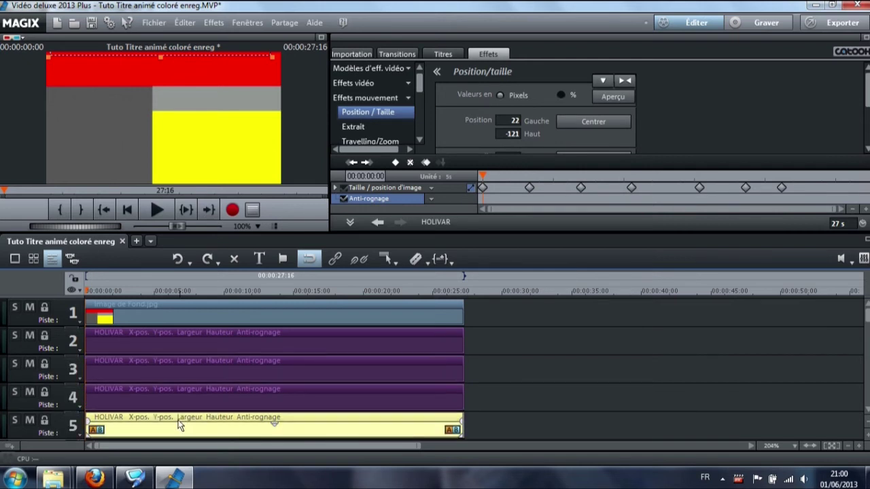
- Set the text colour of the HOLIVAR title on track 3 to black
left_click(170, 337)
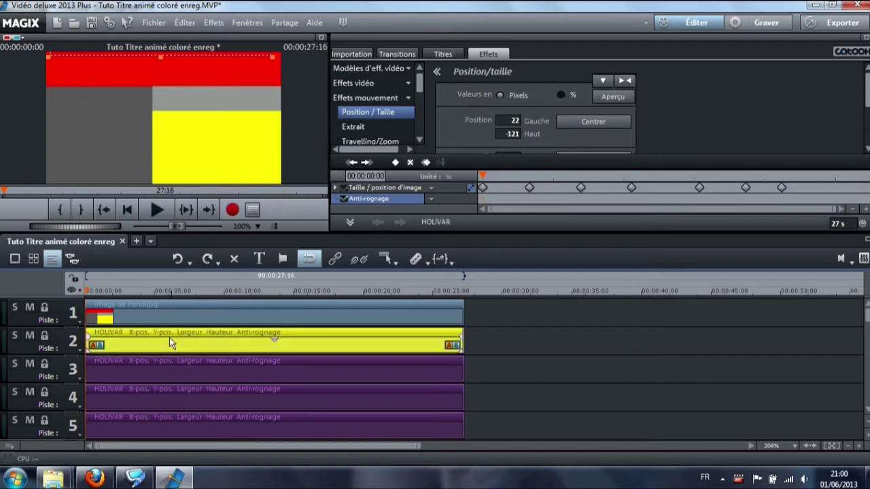
left_click(170, 367)
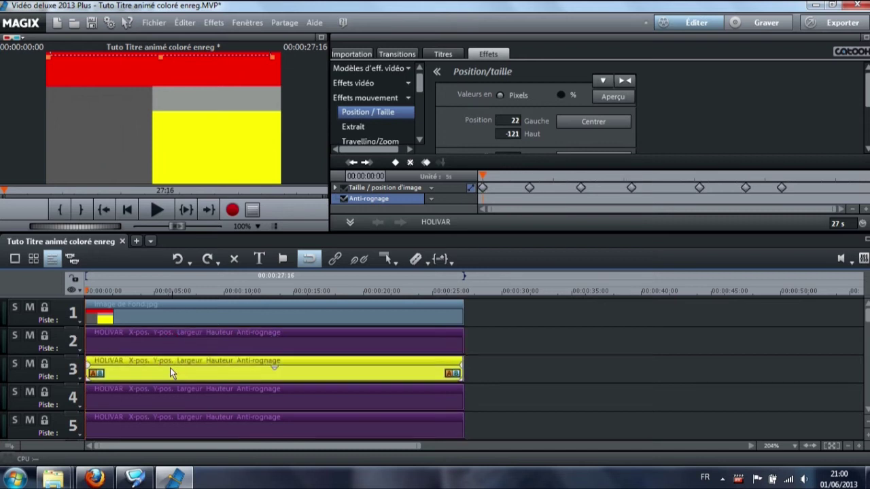
left_click(442, 55)
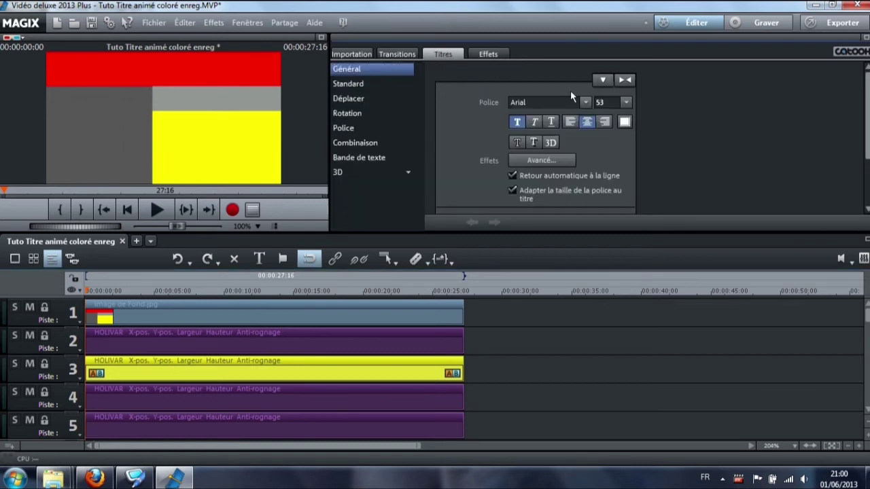
left_click(625, 122)
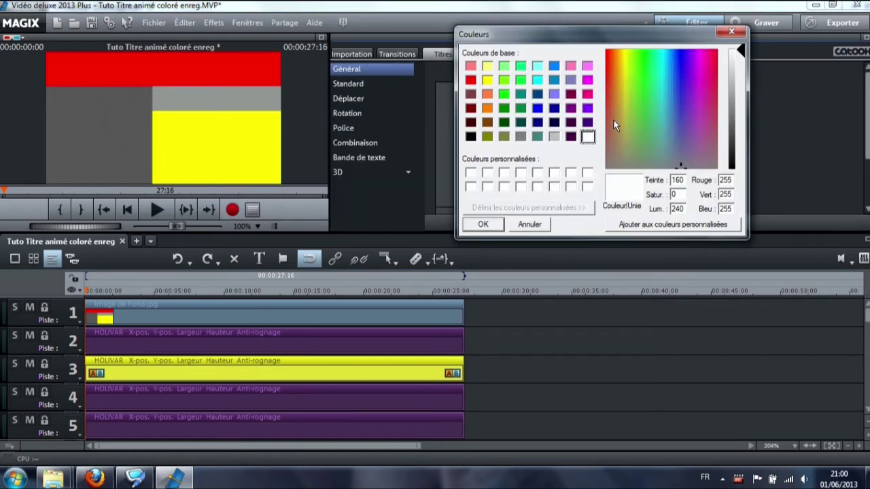
left_click(470, 137)
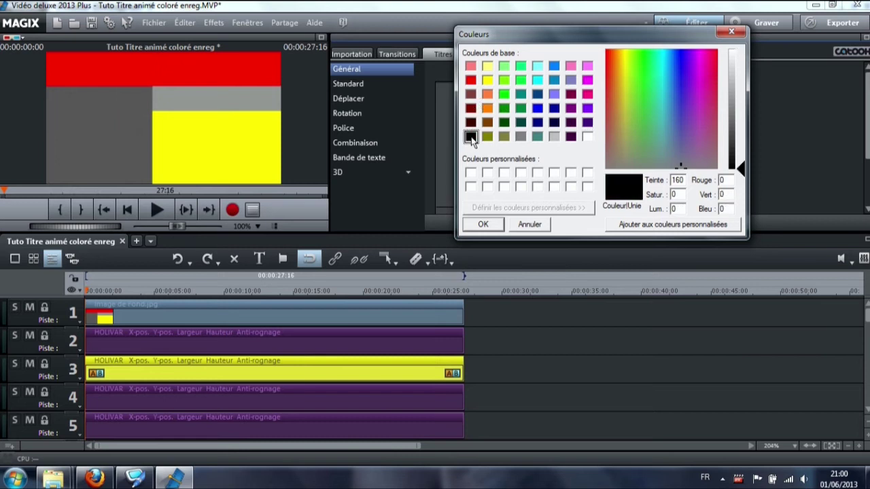
left_click(484, 225)
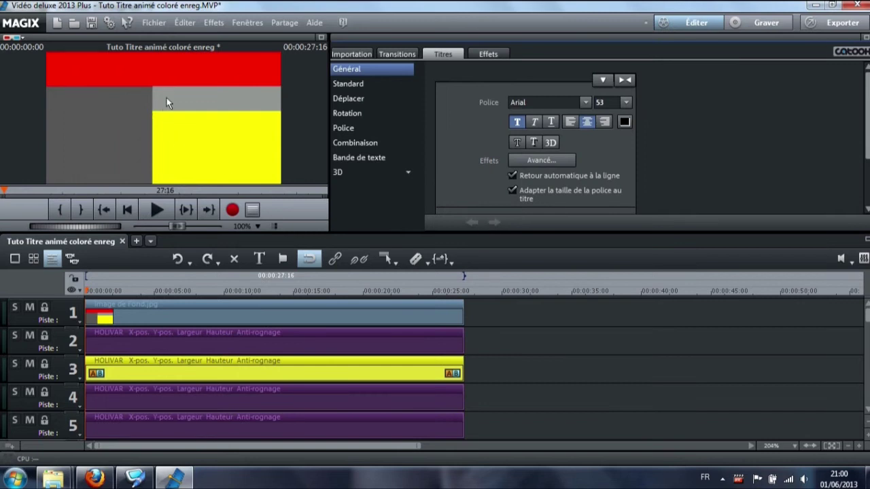
- Set the text colour of the HOLIVAR title on track 4 to bright yellow (RGB 255, 255, 0)
left_click(131, 406)
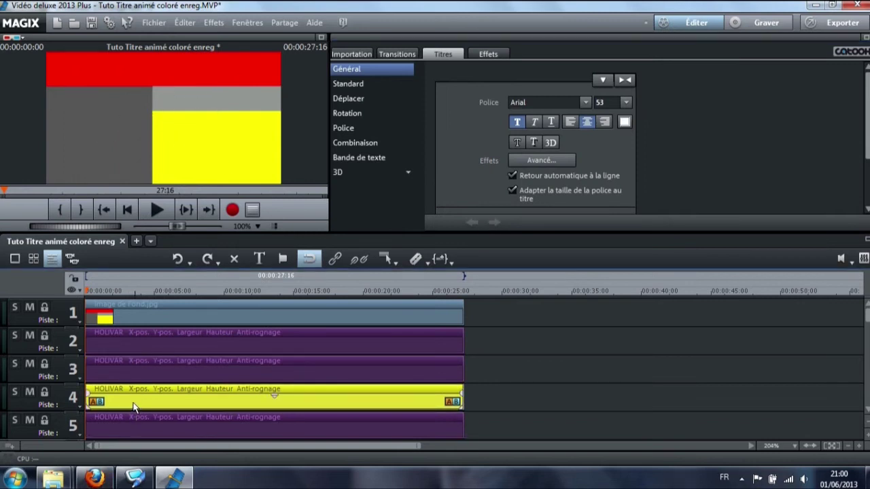
left_click(624, 124)
left_click(487, 80)
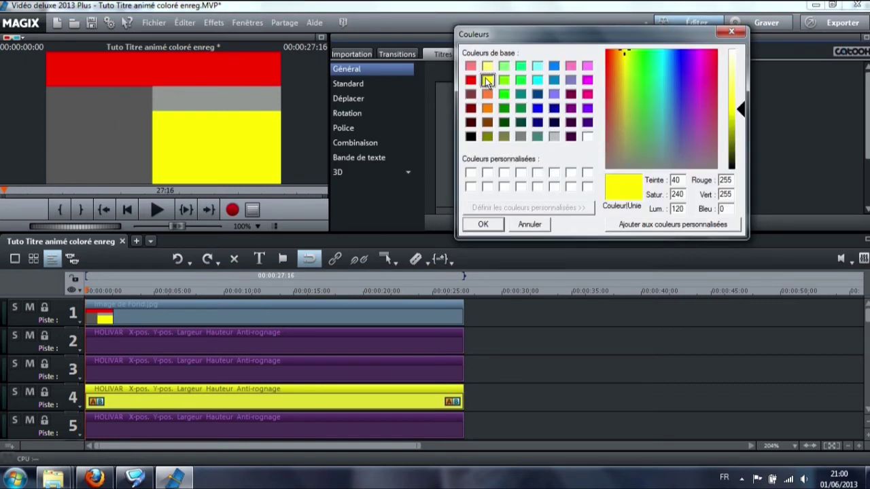
left_click(495, 227)
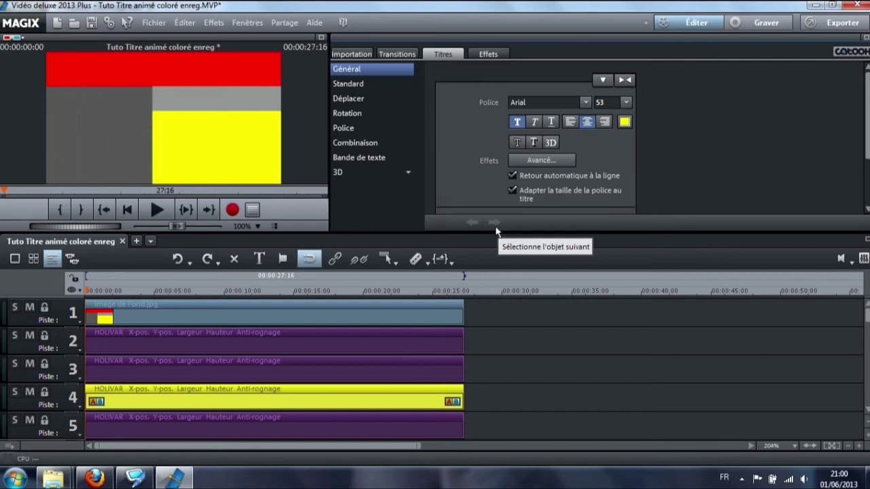
- Set the text colour of the HOLIVAR title on track 5 to light grey from the basic colours
left_click(232, 437)
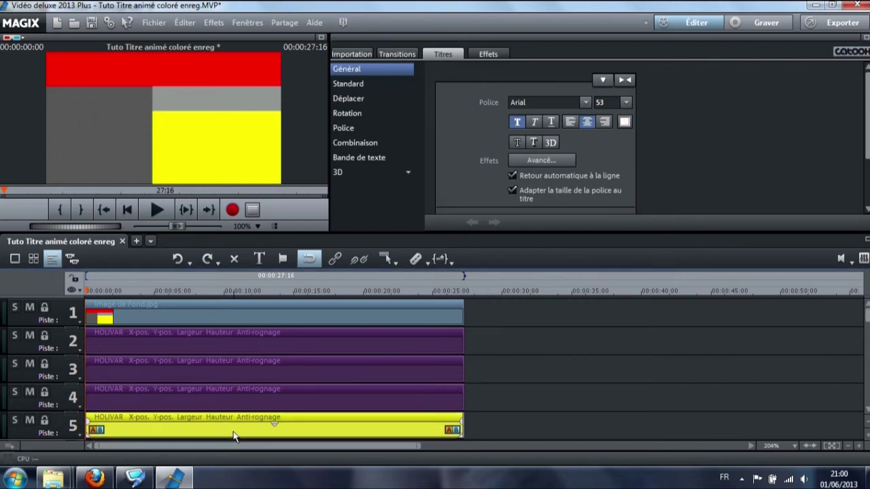
left_click(623, 123)
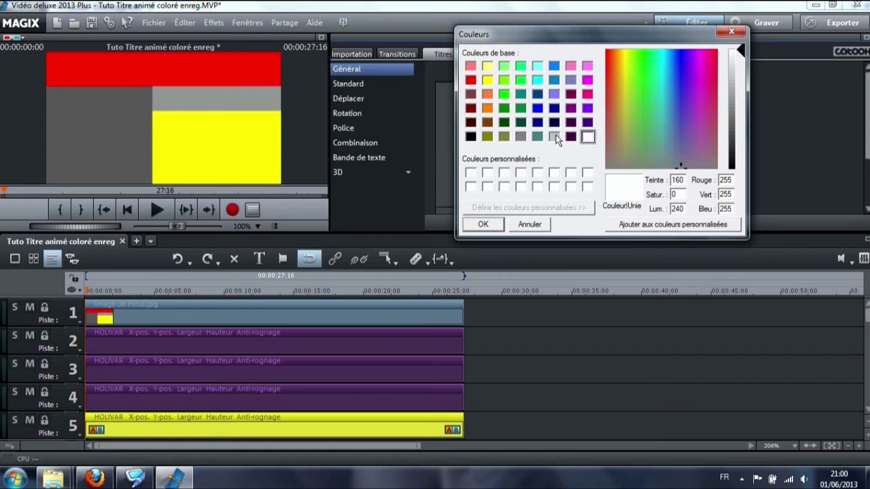
left_click(554, 137)
left_click(488, 225)
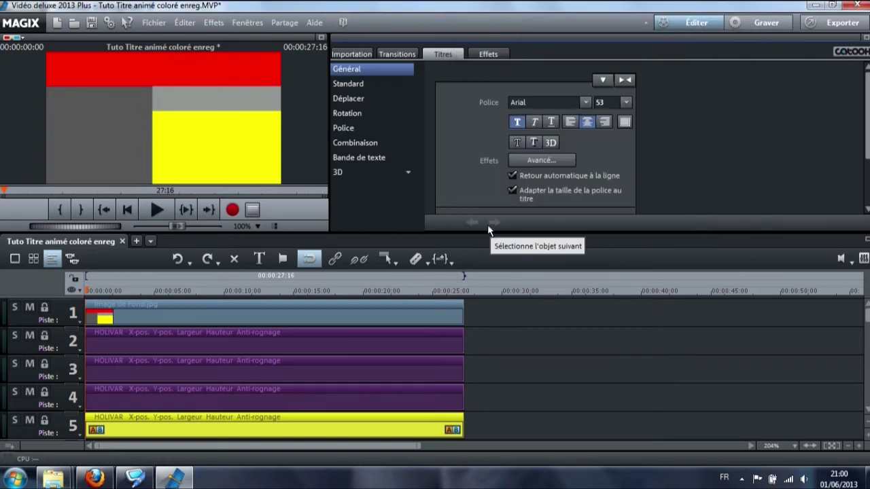
- Play the stacked title animation briefly from about 00:00:01:26, then stop playback
left_click(104, 291)
left_click(157, 209)
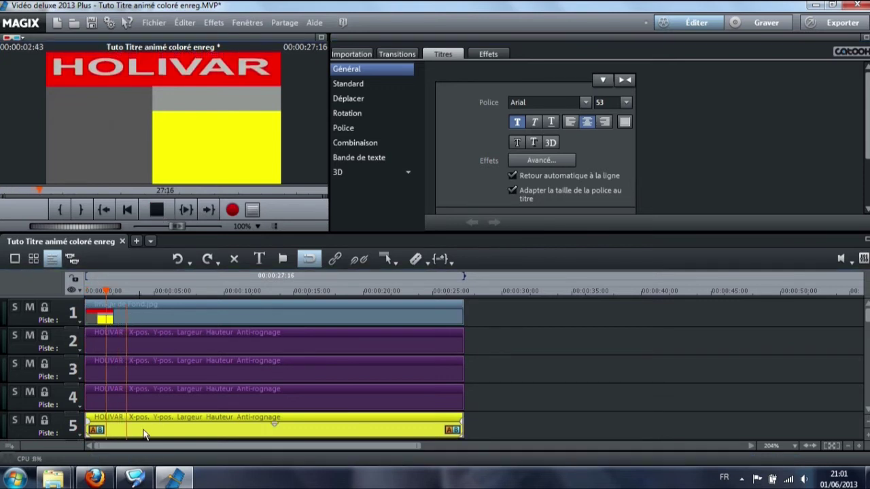
left_click(156, 211)
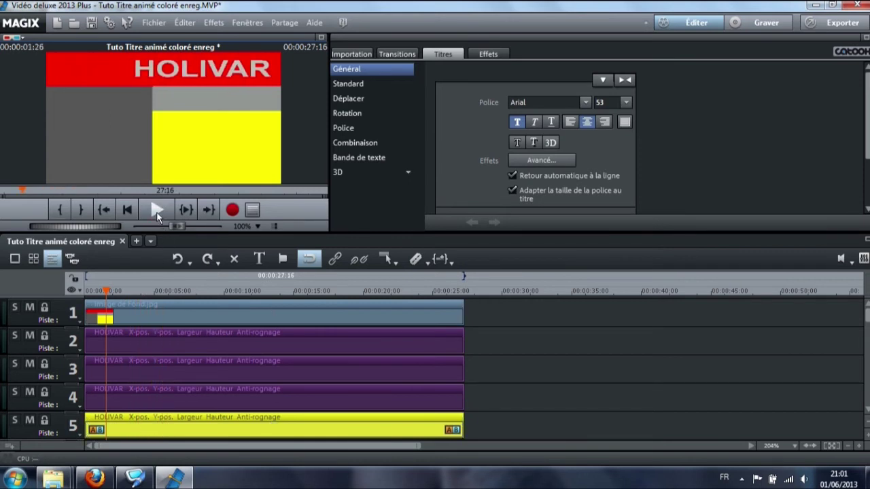
- Preview only the yellow title on track 4 by temporarily muting tracks 2, 3 and 5
left_click(30, 420)
left_click(30, 364)
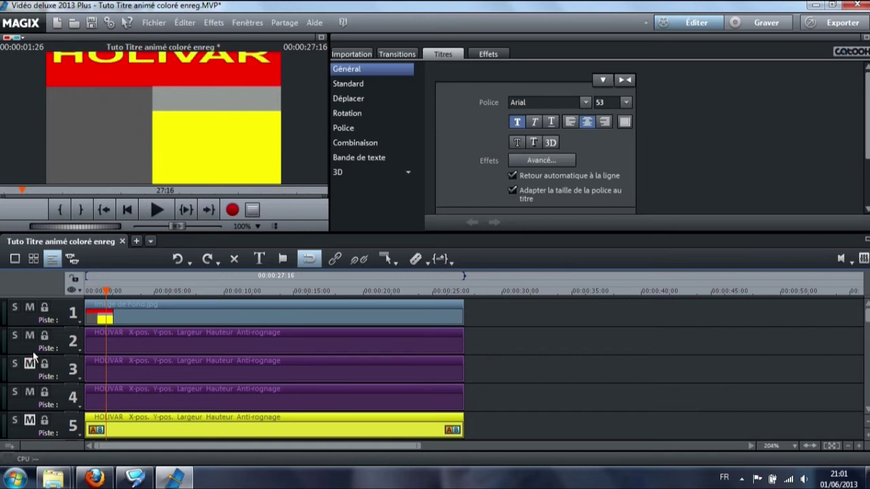
left_click(30, 337)
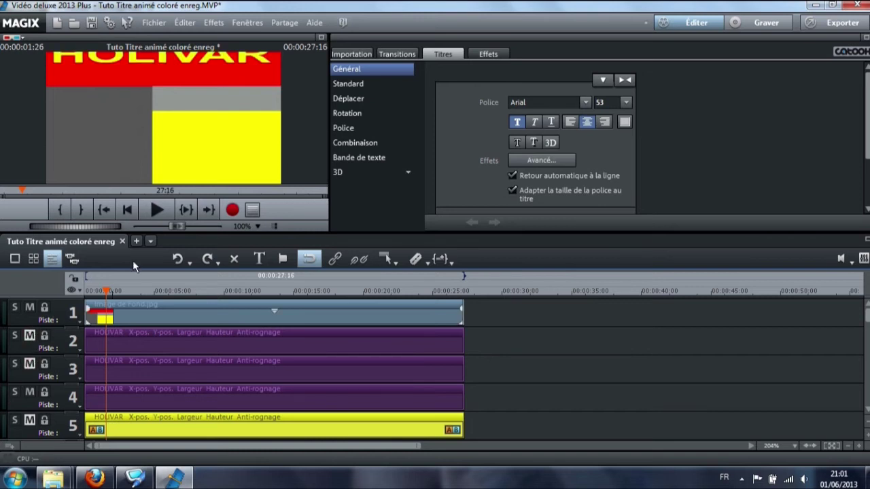
left_click(157, 211)
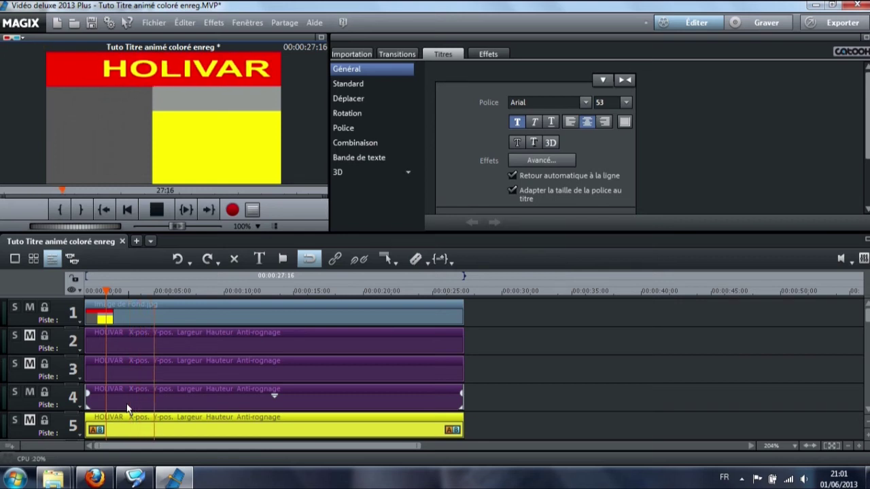
left_click(145, 212)
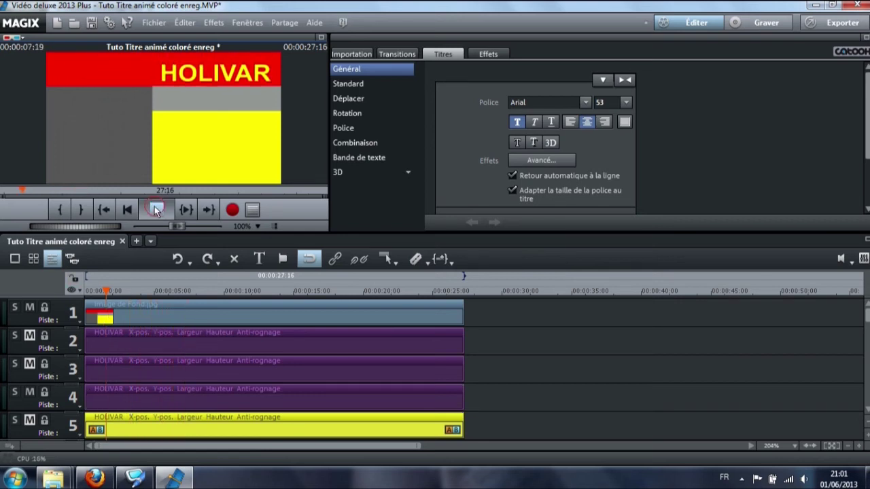
left_click(30, 336)
left_click(28, 424)
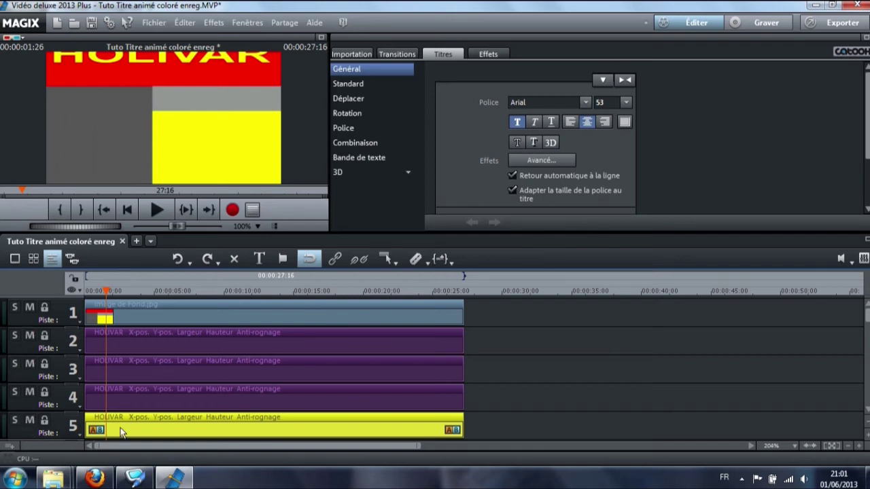
- Place another Image de Fond on track 1 after the existing clips and open it in Xtreme Photo Designer without a preselection
left_click_drag(107, 291, 381, 298)
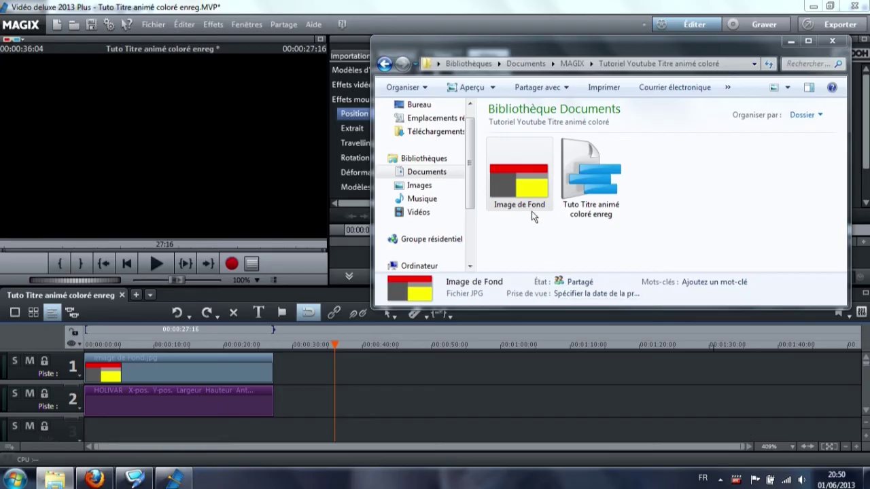
left_click_drag(532, 197, 336, 359)
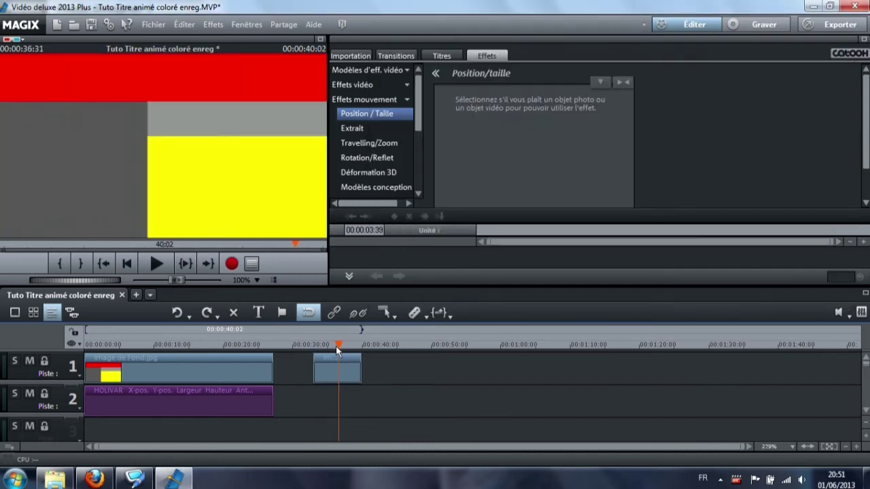
left_click(335, 372)
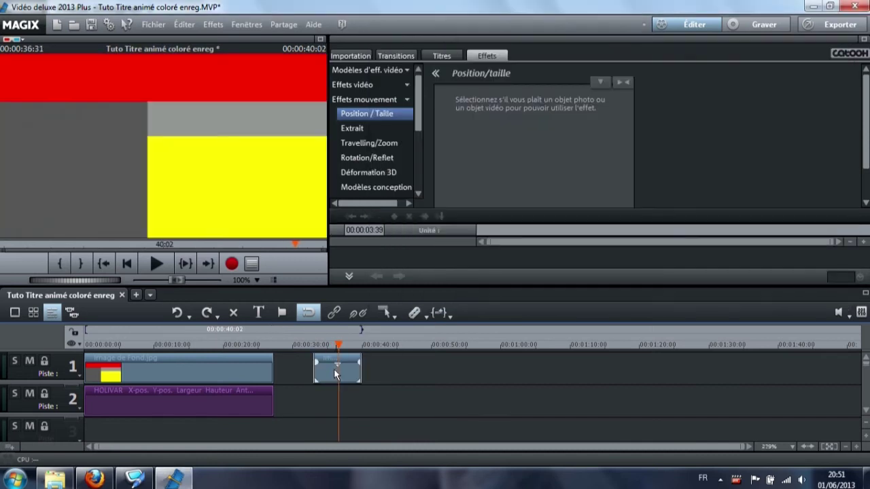
left_click(282, 25)
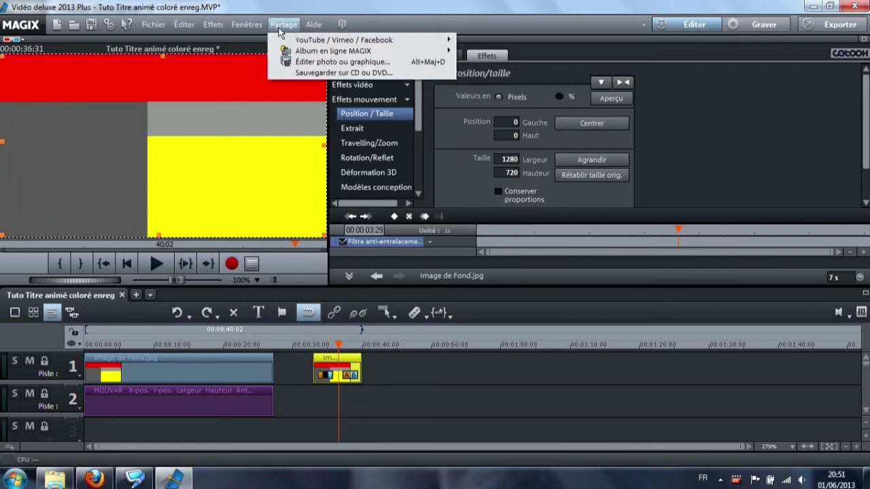
left_click(308, 62)
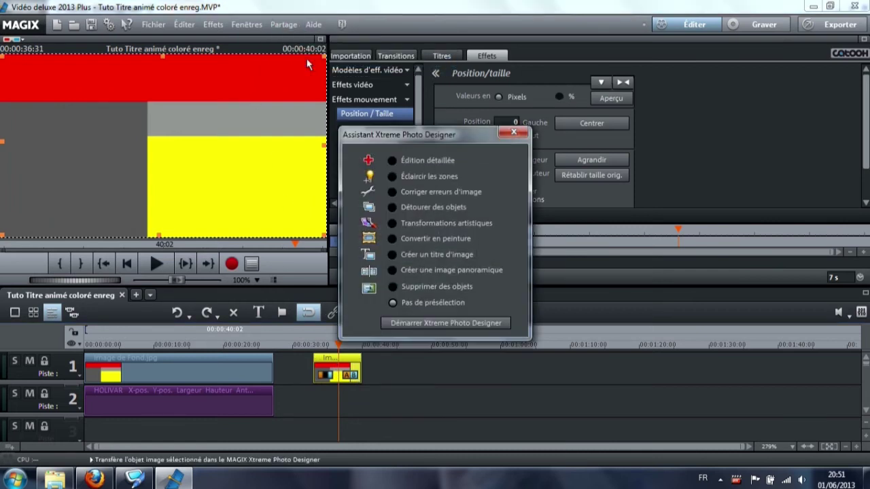
left_click(429, 327)
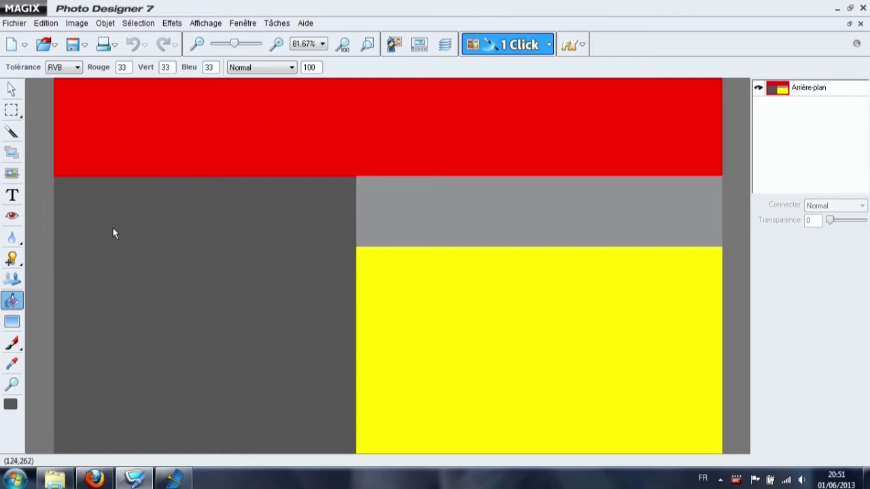
- Set the fill colour to near-white #F2F2F2 and fill the red band of the image with it
left_click(10, 404)
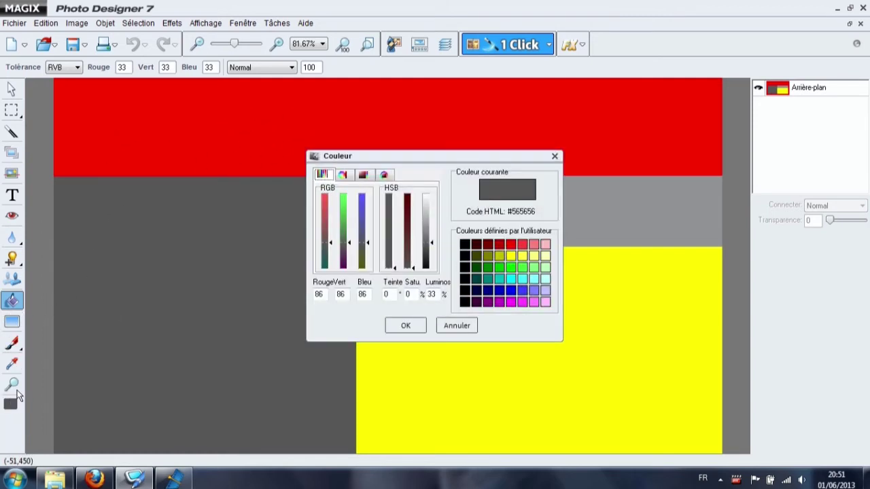
left_click(427, 201)
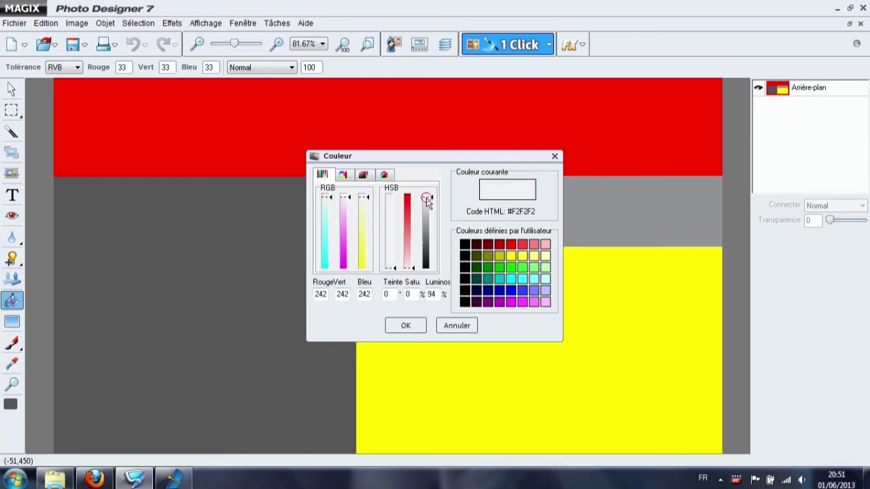
left_click(407, 326)
left_click(341, 142)
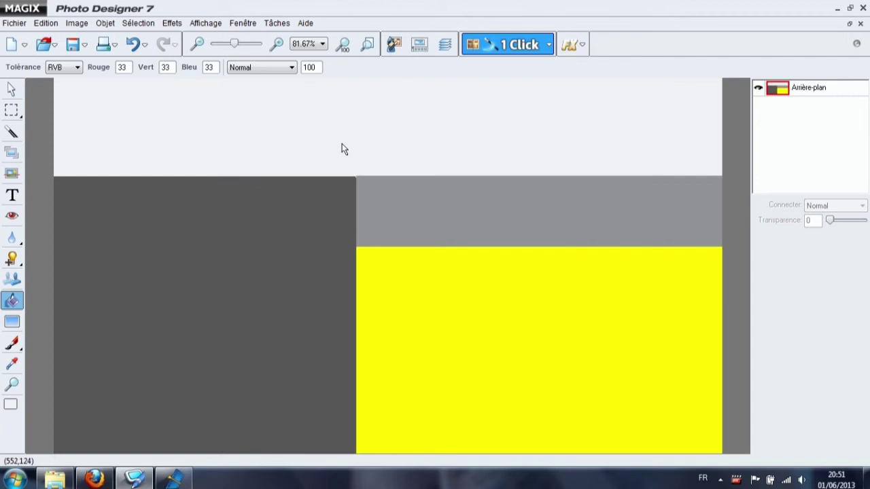
- Set the fill colour to black #000000 and fill the light grey, dark grey and yellow blocks with it
left_click(11, 405)
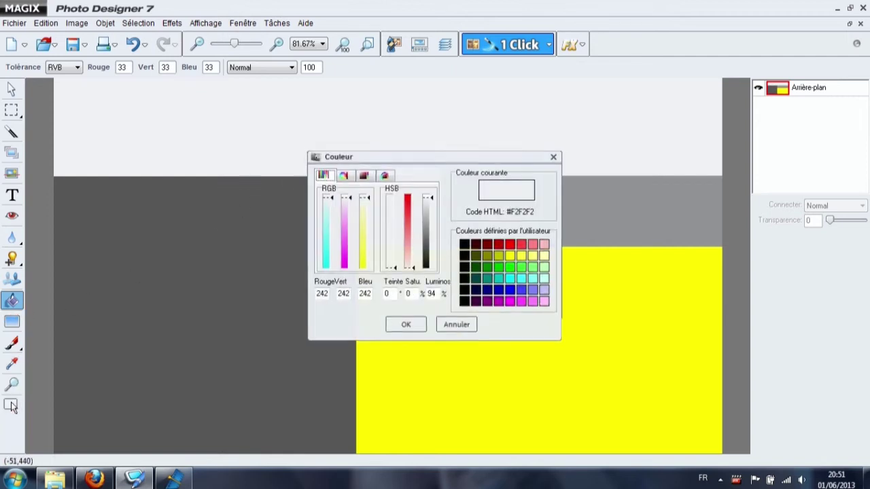
left_click(465, 247)
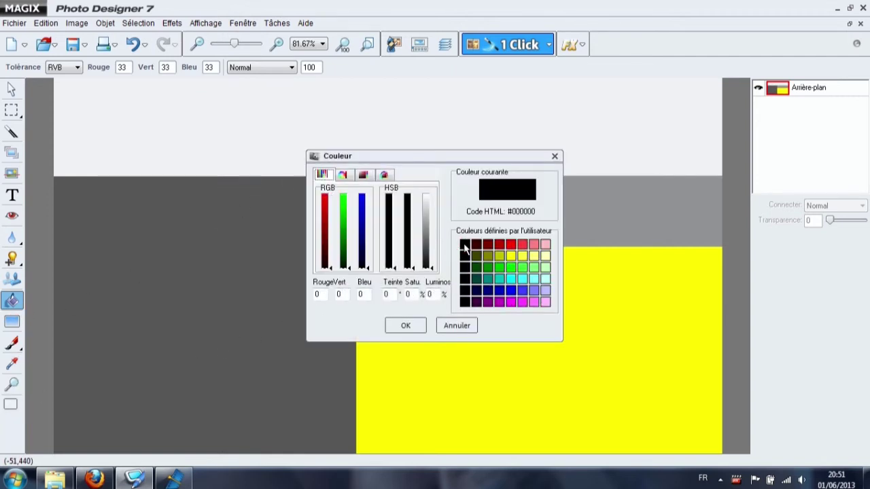
left_click(407, 326)
left_click(436, 220)
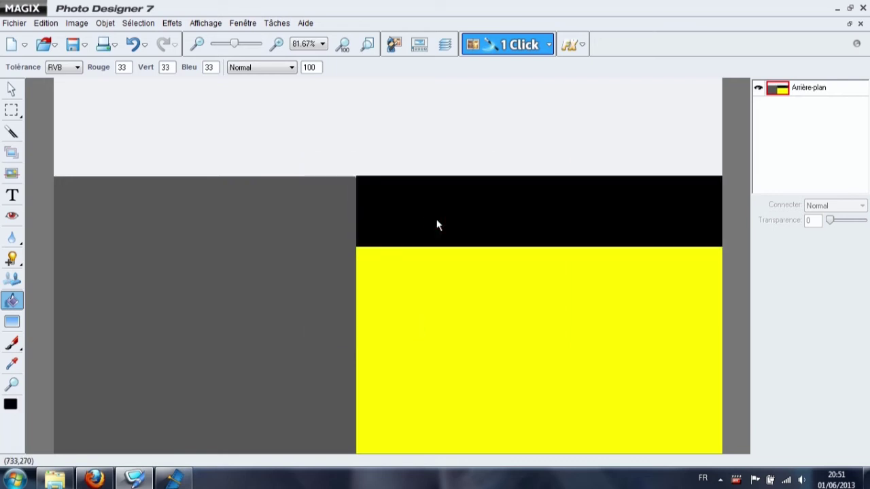
left_click(296, 217)
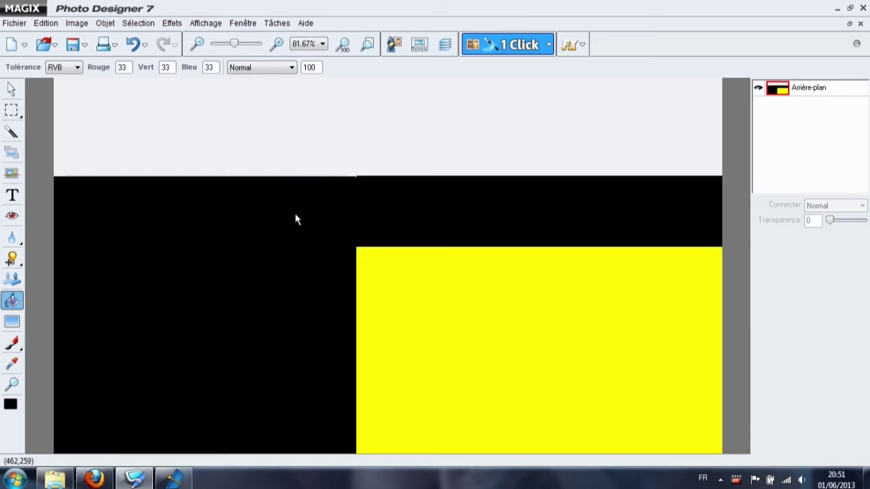
left_click(425, 273)
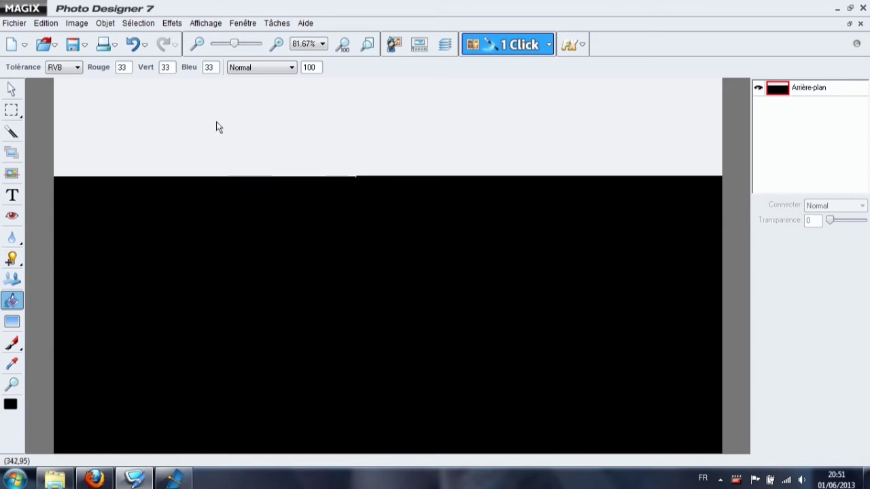
- Save the image with the near-white upper band as a separate JPEG named MASQUE A
left_click(15, 25)
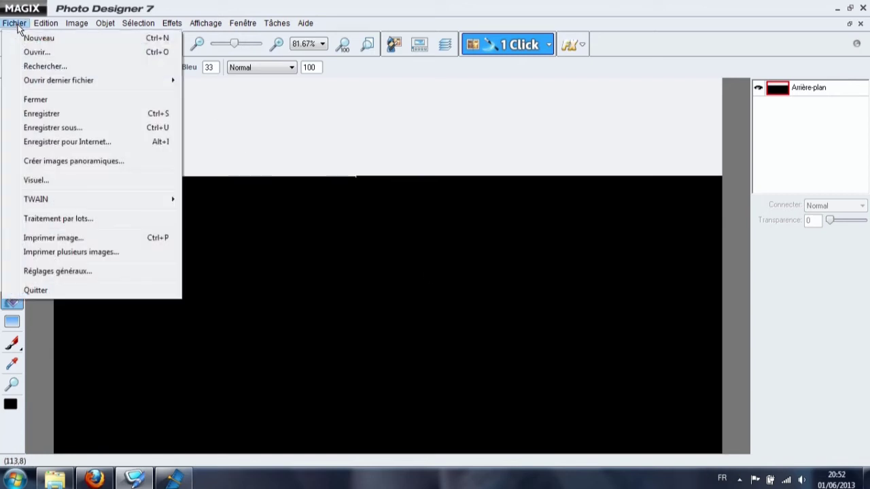
left_click(76, 128)
left_click_drag(143, 174, 91, 175)
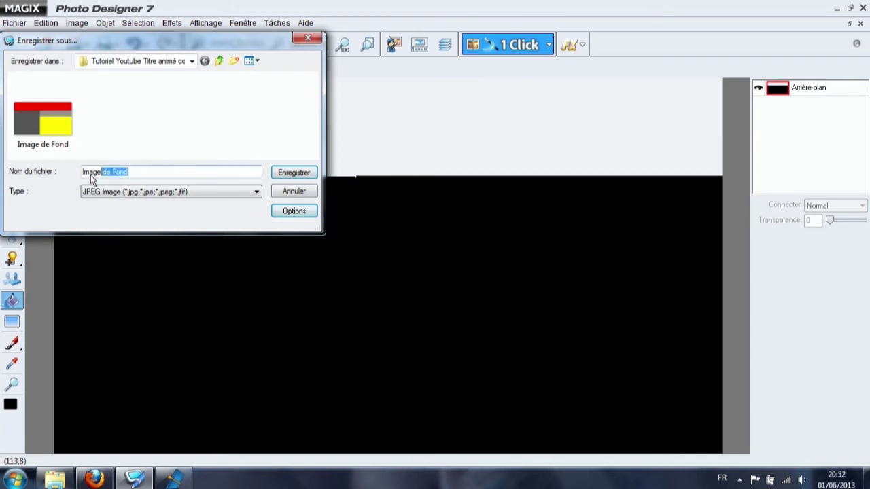
type("M")
left_click(302, 175)
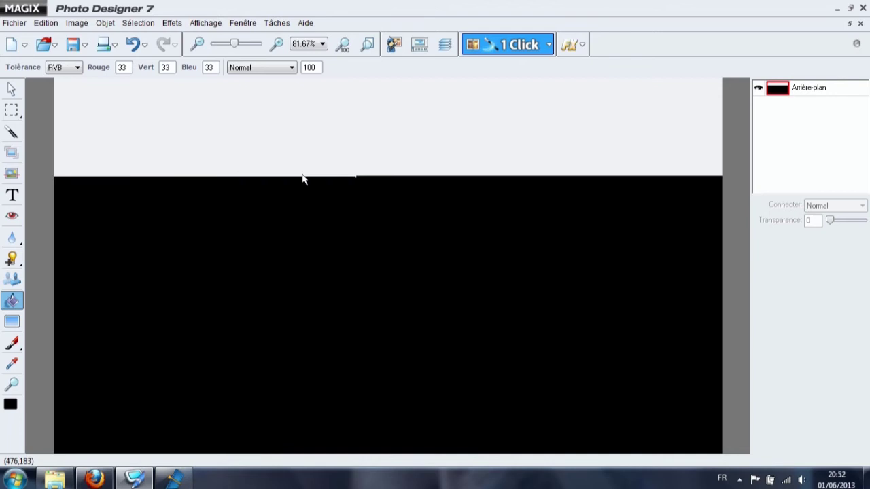
- Undo the three black fills and the near-white fill of the upper band to restore the original coloured blocks
left_click(133, 45)
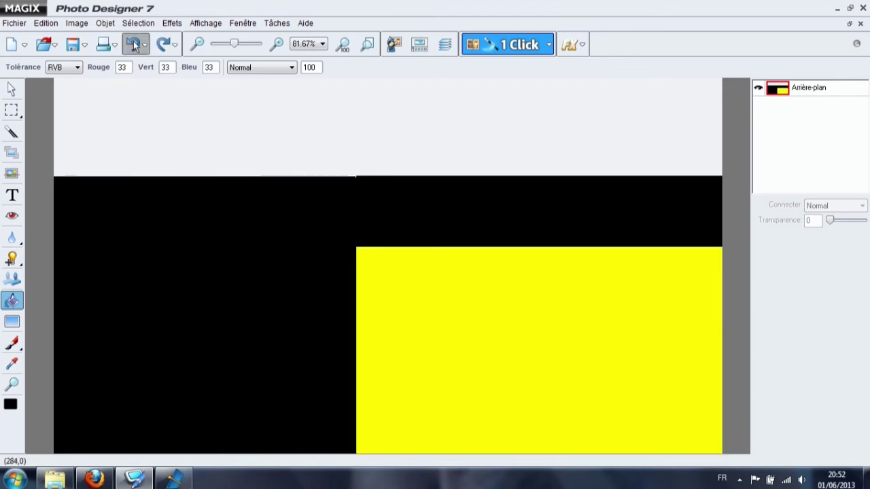
left_click(134, 44)
left_click(134, 44)
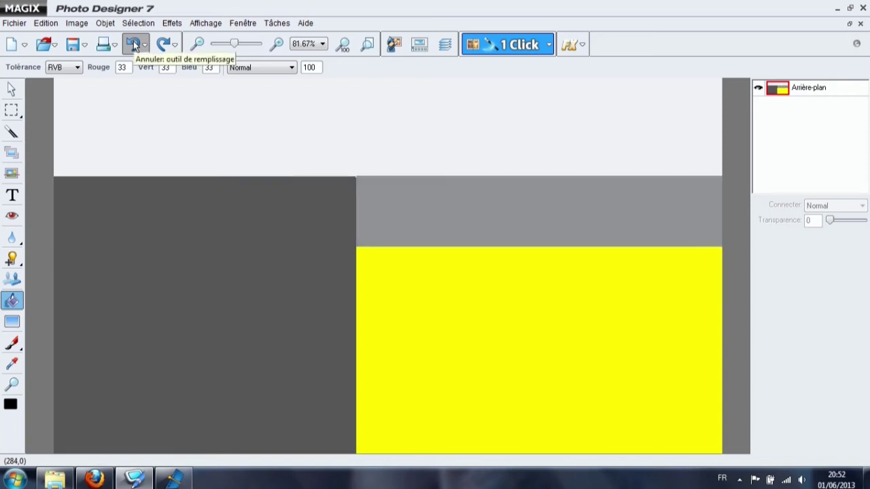
left_click(134, 44)
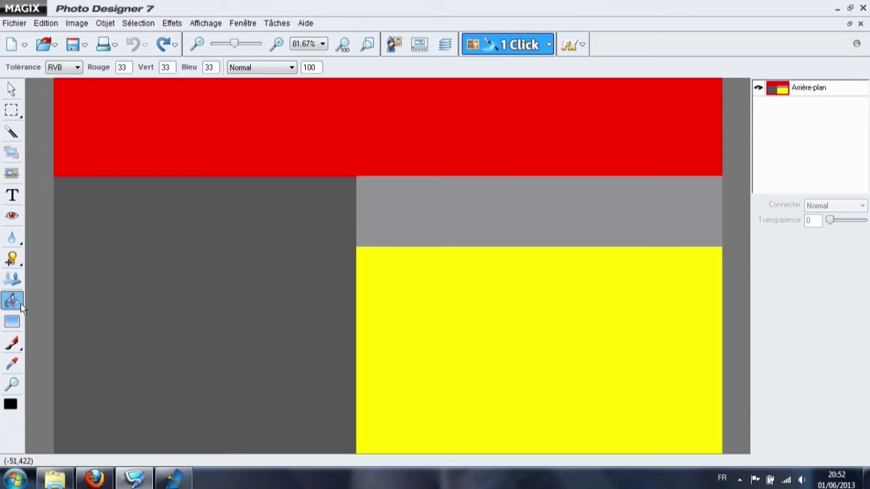
- Set the fill colour to near-white #F5F5F5 and fill the light grey block with it
left_click(10, 405)
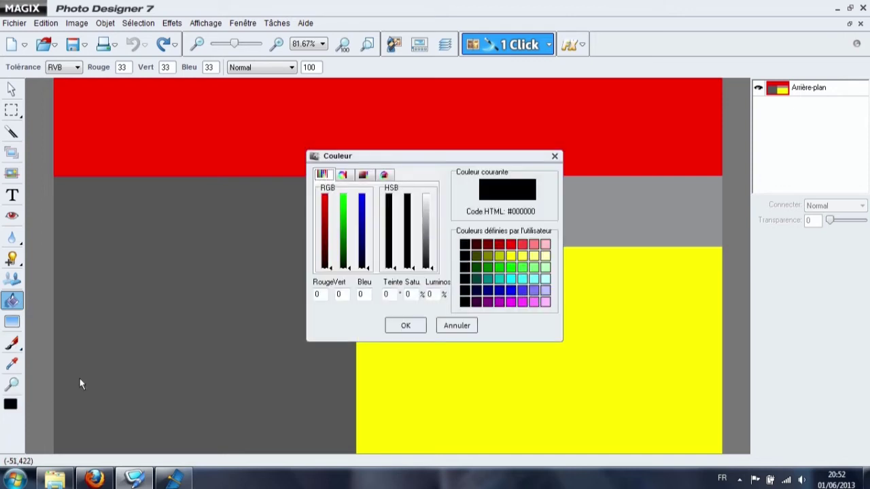
left_click(427, 202)
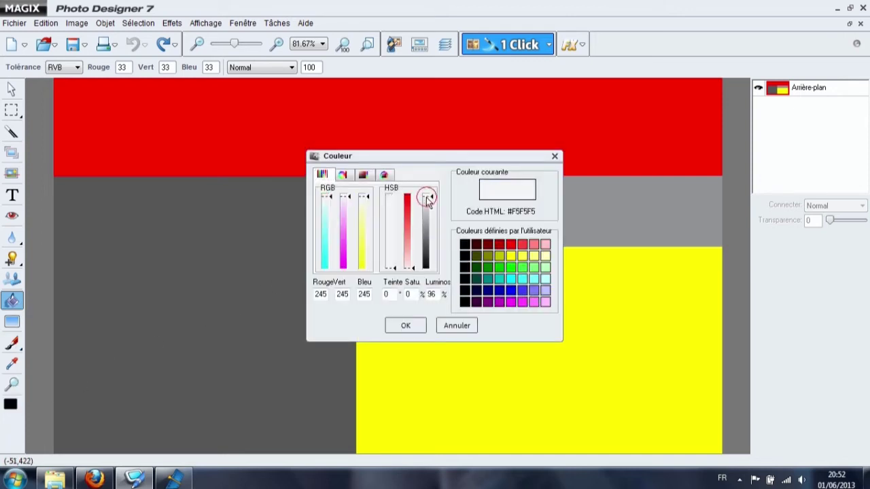
left_click(405, 325)
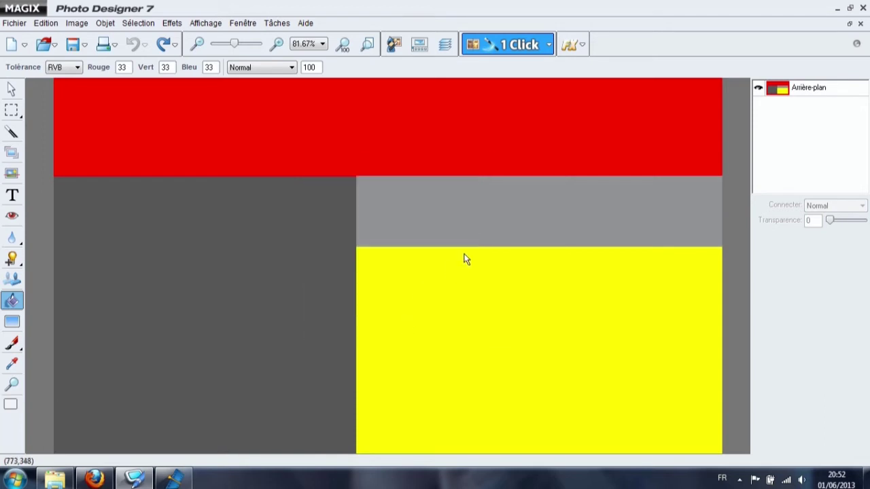
left_click(472, 218)
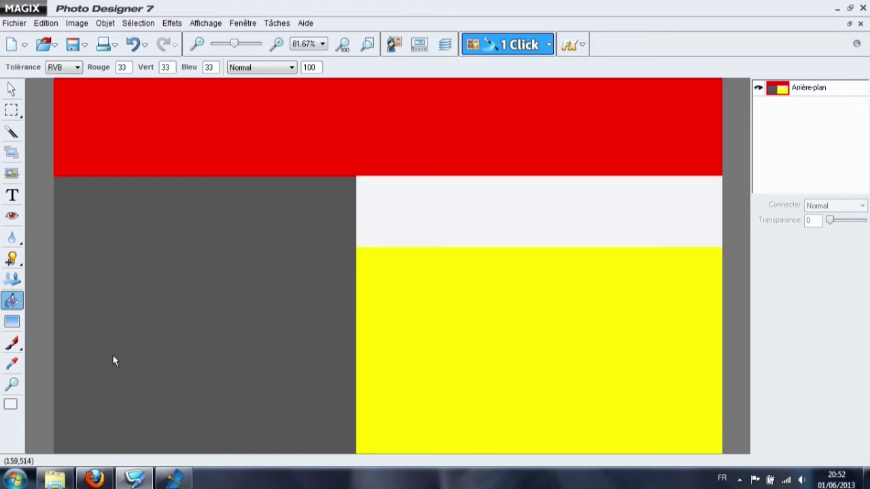
- Set the fill colour to black #000000 and fill the red band, dark grey block and yellow block with it
left_click(8, 404)
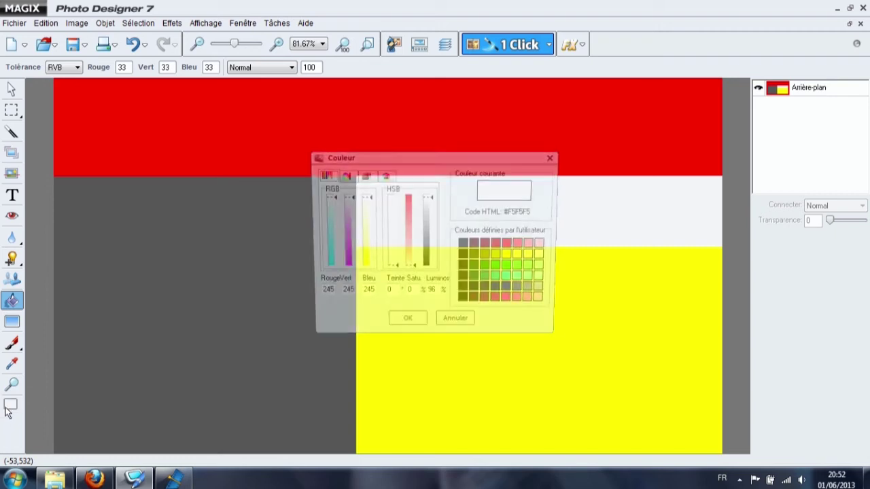
left_click(465, 245)
left_click(405, 325)
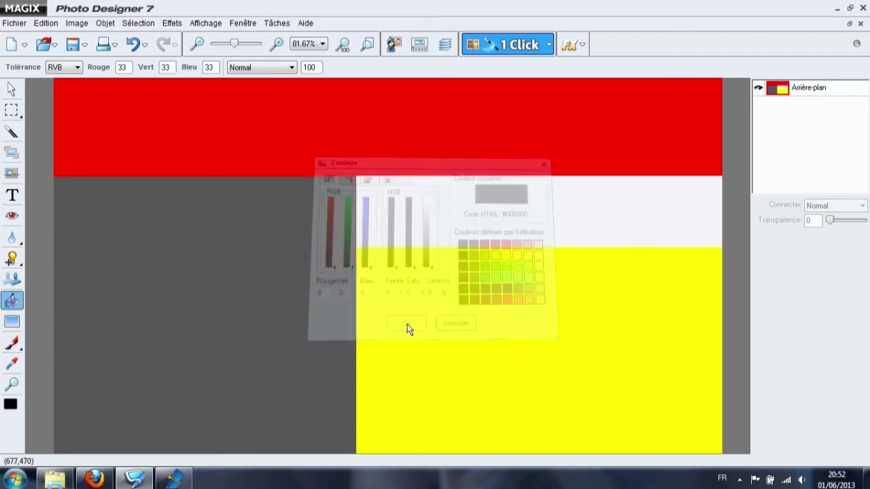
left_click(374, 145)
left_click(269, 222)
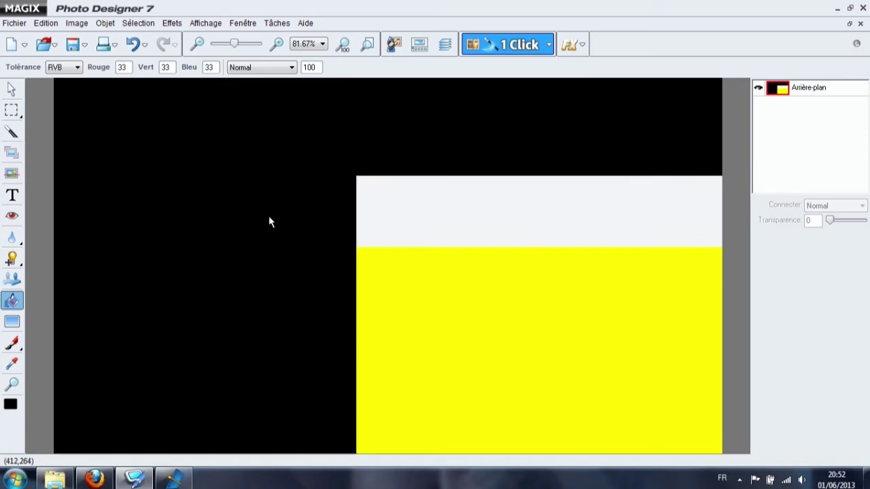
left_click(469, 298)
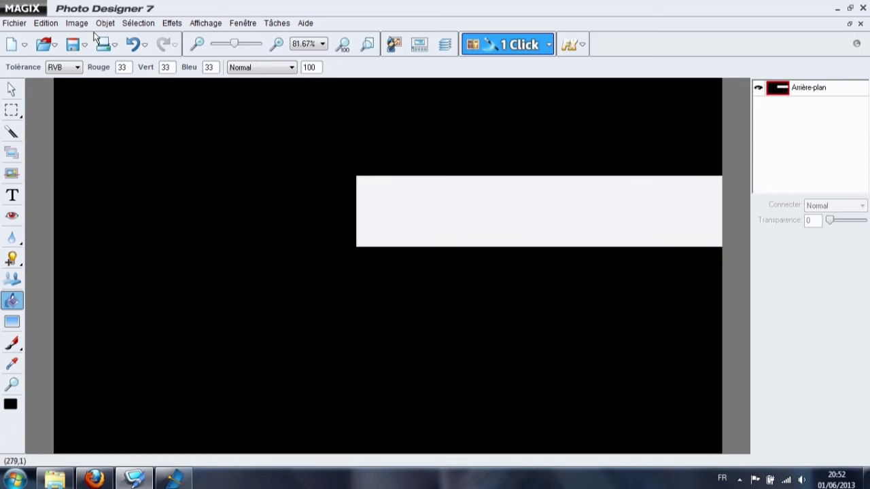
- Save the image with the near-white strip as a separate JPEG named MASQUE B
left_click(4, 25)
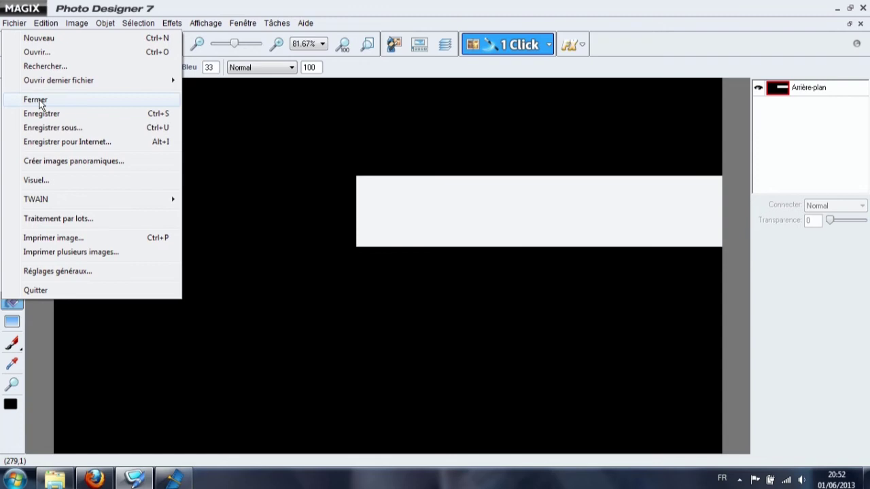
left_click(53, 127)
left_click(128, 175)
key("BackSpace")
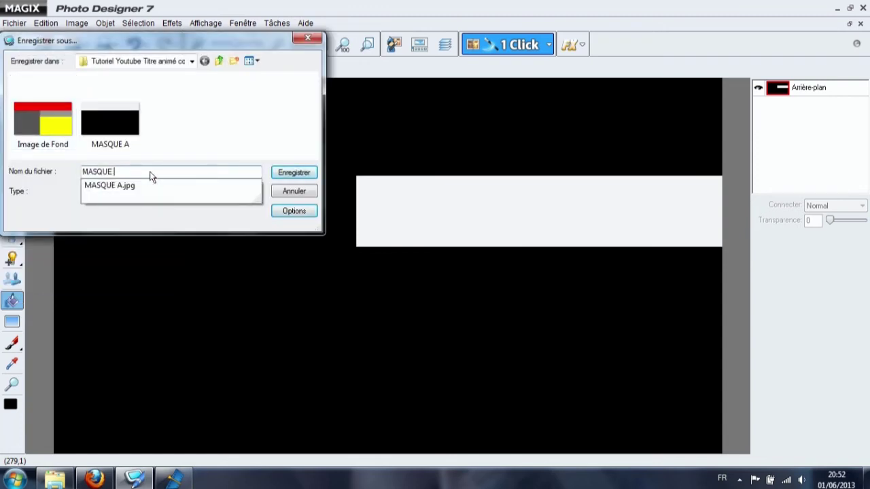
type("B")
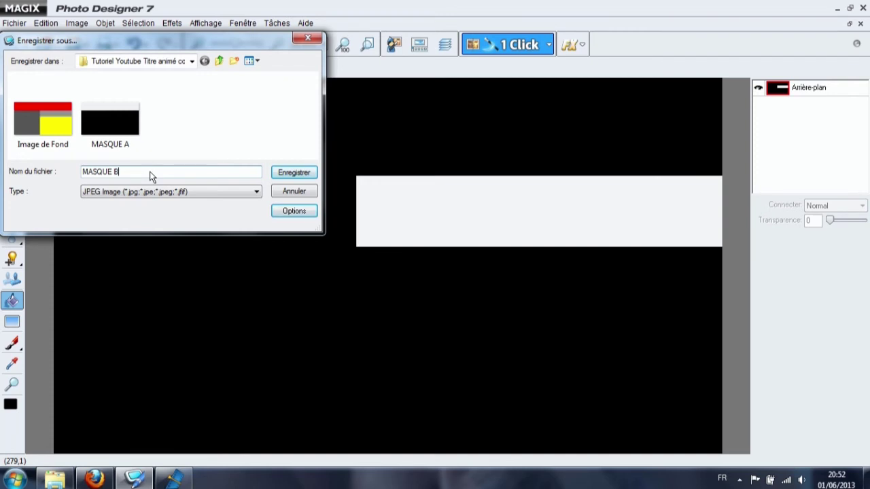
left_click(290, 175)
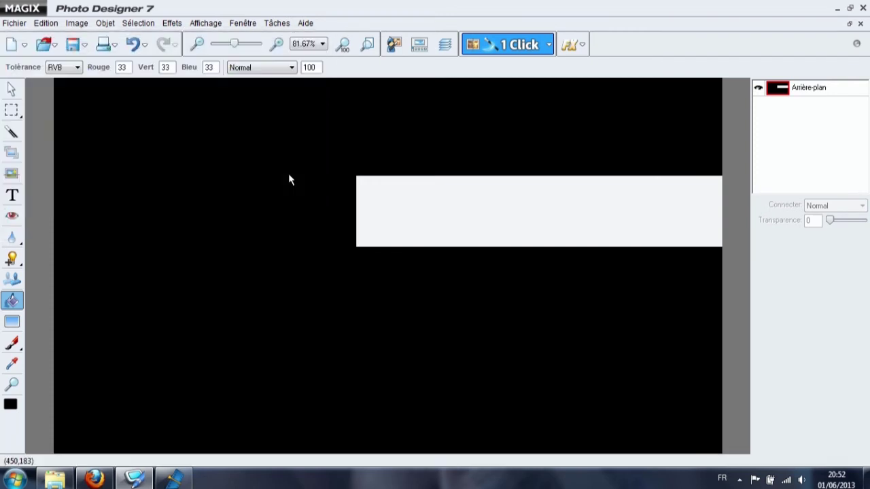
- Undo the three black fills and the near-white strip fill to restore the original coloured blocks
left_click(131, 45)
left_click(131, 45)
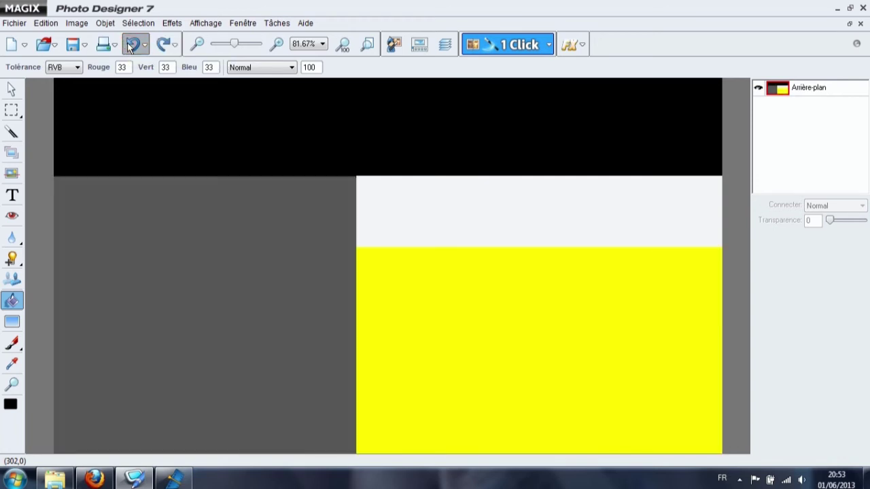
left_click(130, 44)
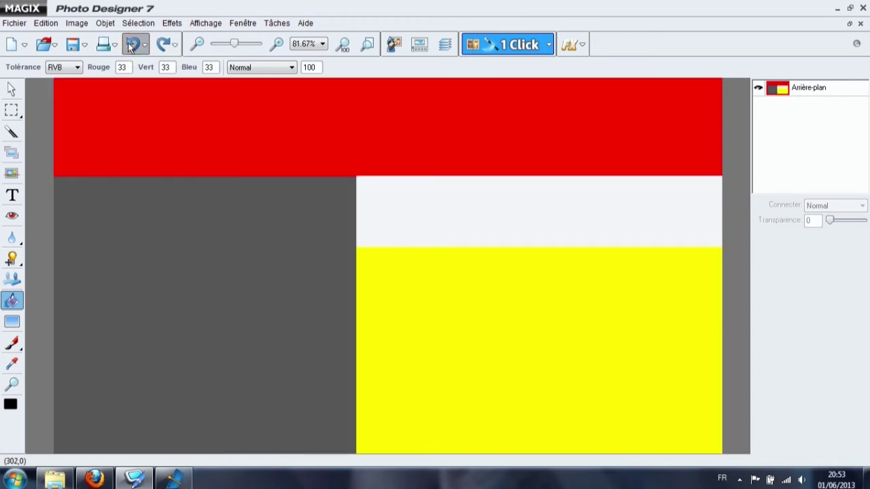
left_click(130, 44)
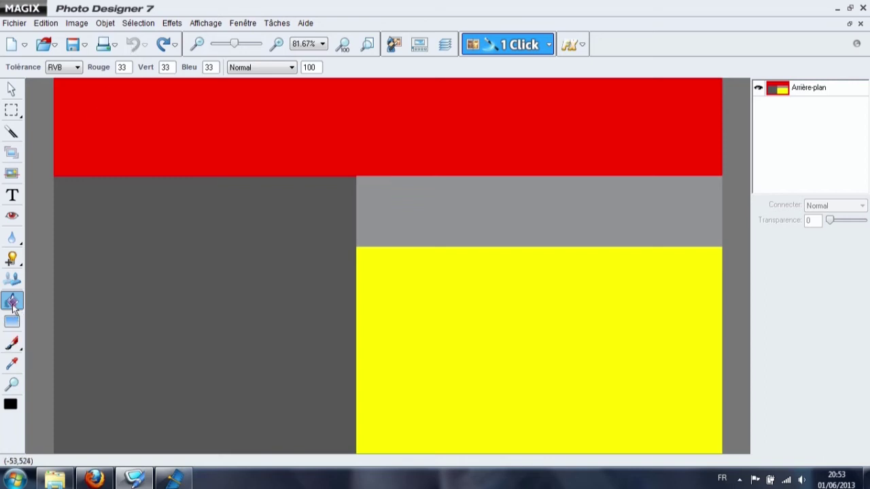
- Set the fill colour to near-white #F5F5F5 and fill the dark grey block with it
left_click(10, 404)
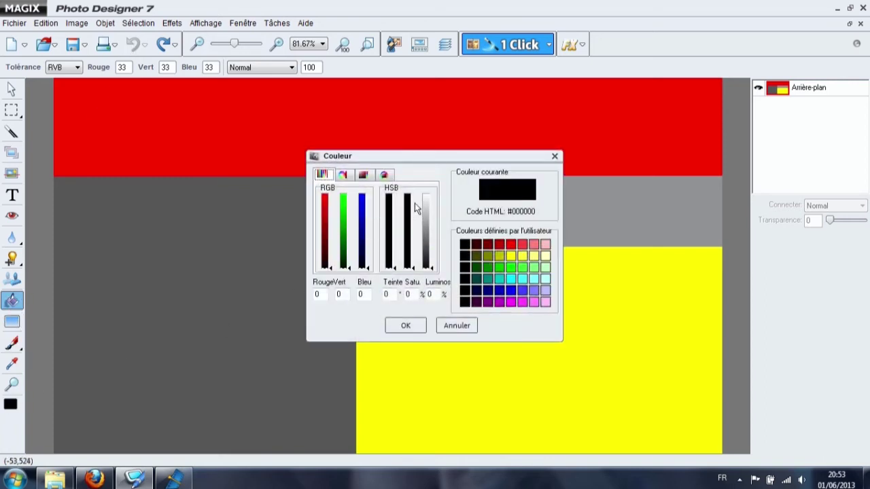
left_click(426, 197)
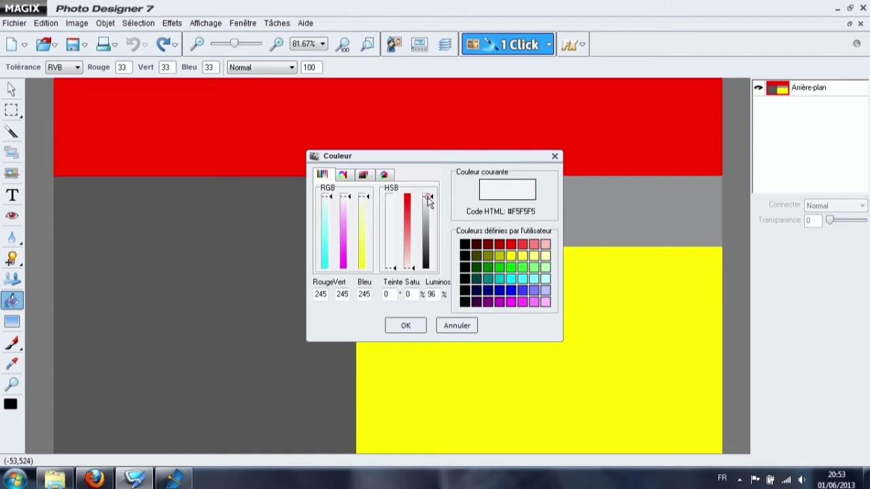
left_click(406, 325)
left_click(274, 259)
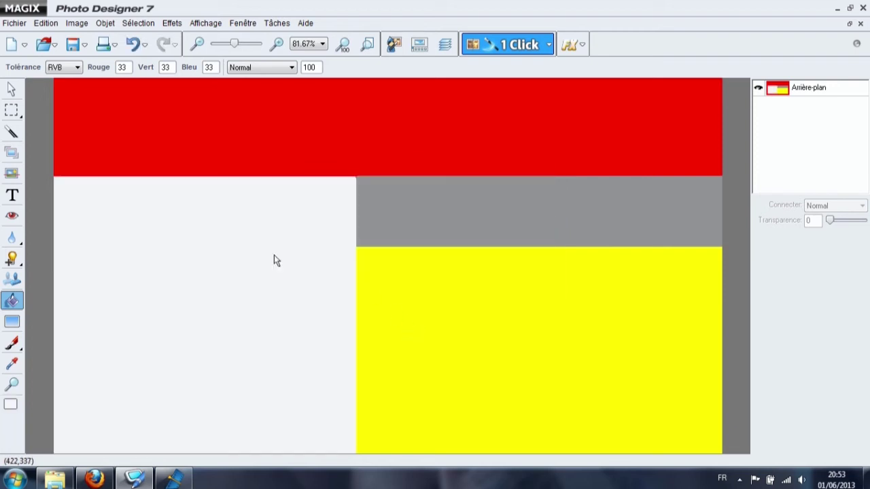
- Set the fill colour to black and fill the red band, light grey block and yellow block with it
left_click(11, 405)
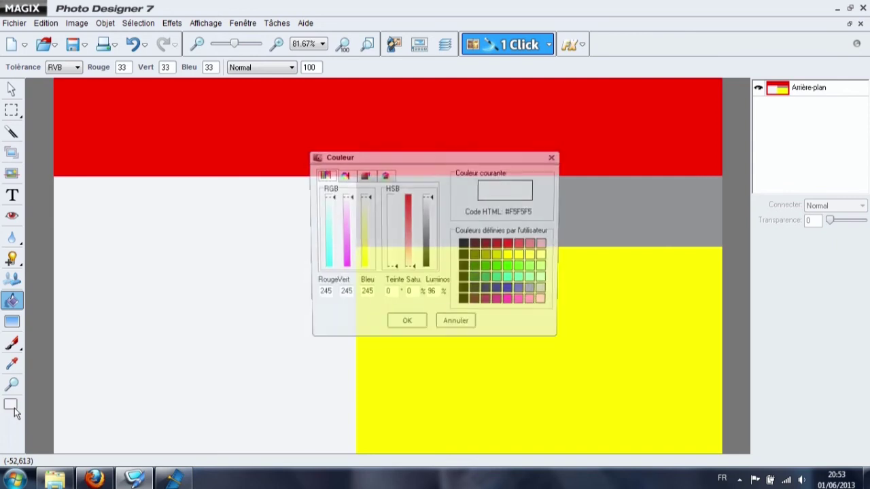
left_click(465, 246)
left_click(406, 326)
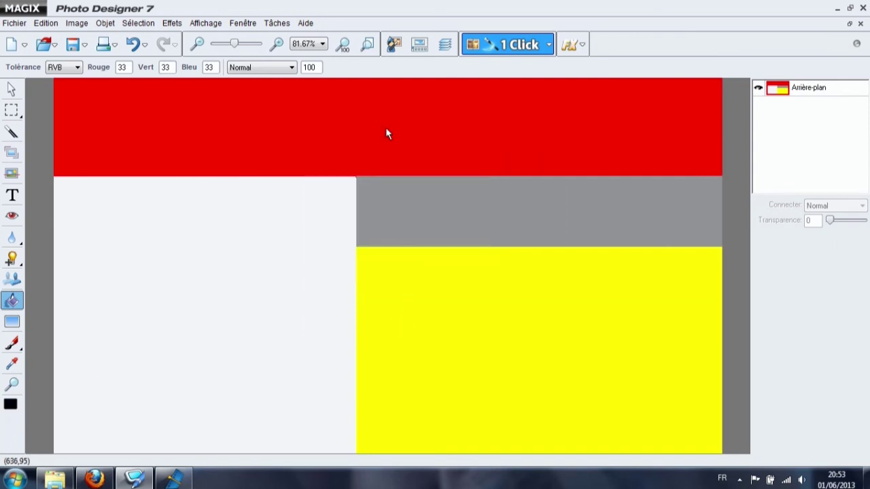
left_click(386, 129)
left_click(445, 215)
left_click(460, 288)
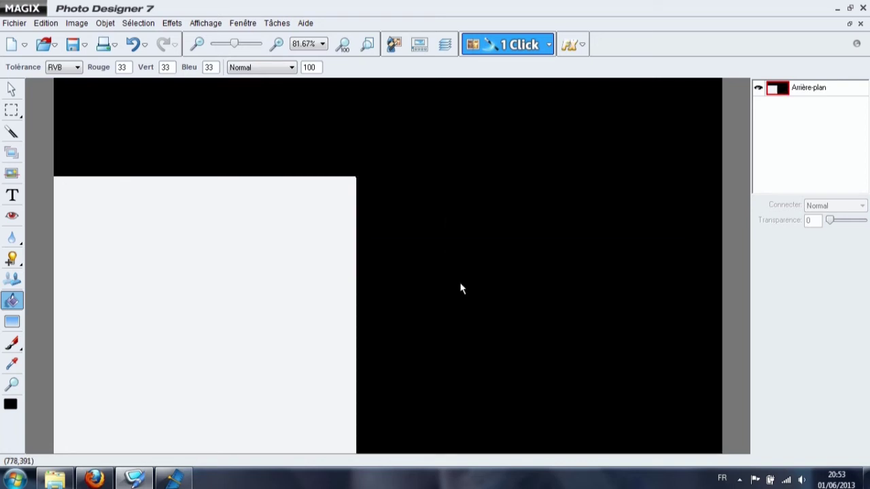
- Save the image with the large near-white block as a separate JPEG named MASQUE C
left_click(14, 23)
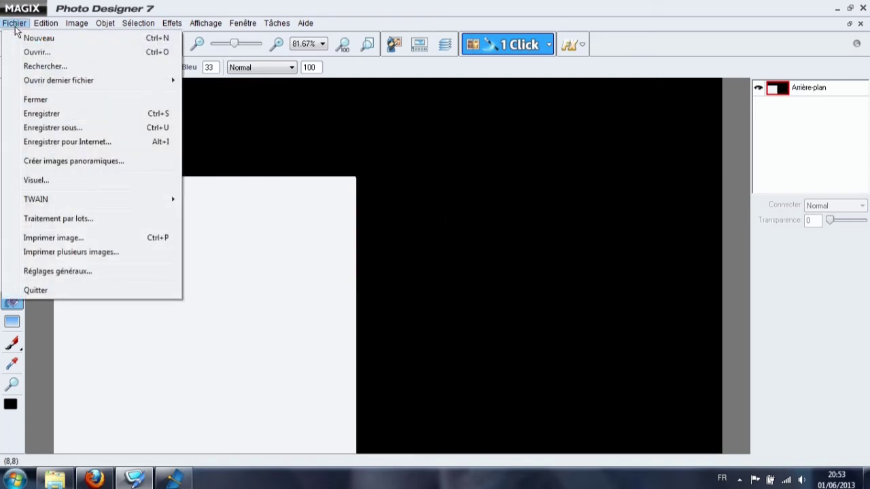
left_click(47, 127)
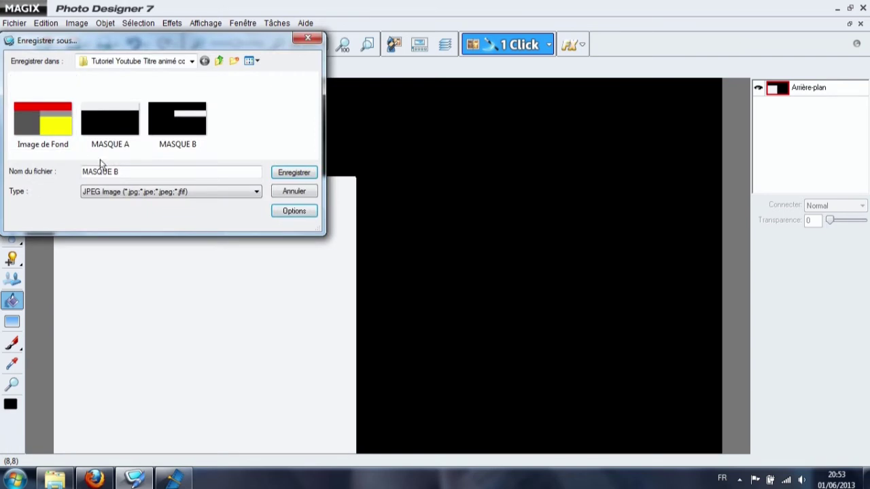
key("BackSpace")
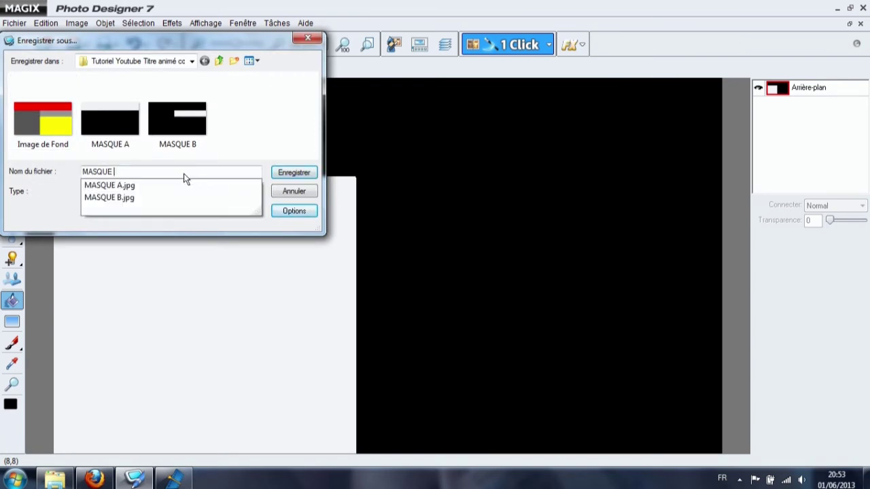
type("C")
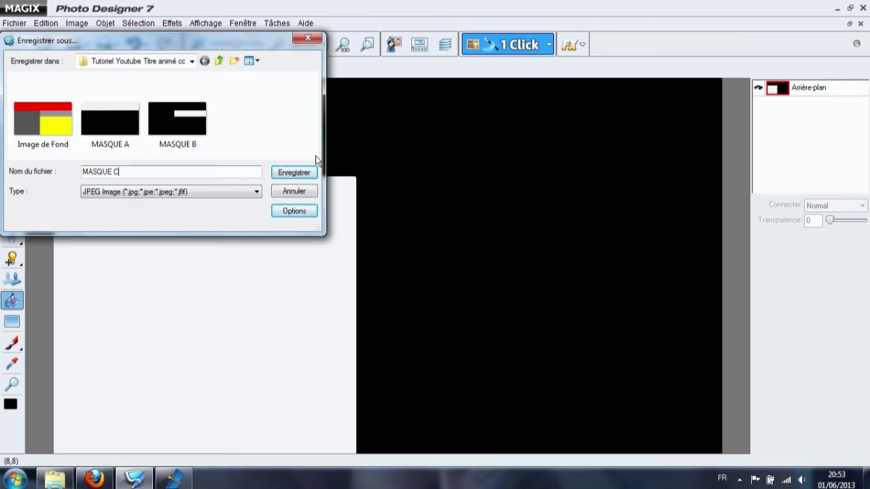
left_click(293, 172)
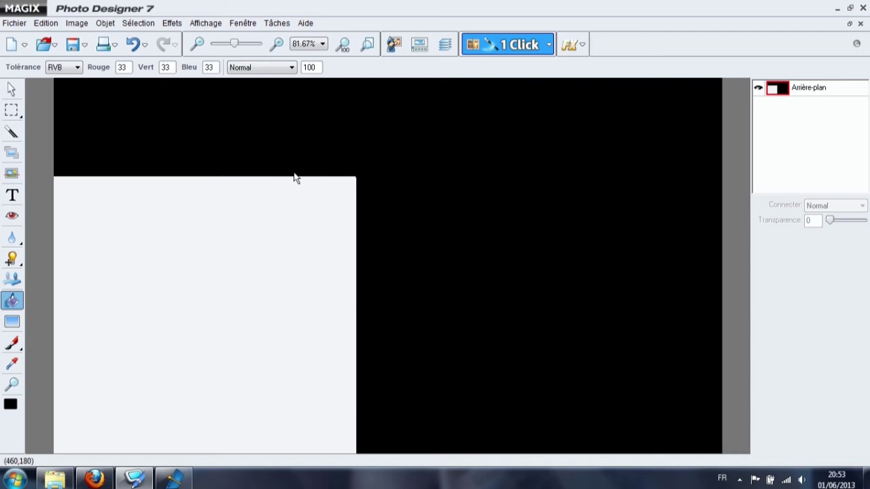
- Undo the black fills and the near-white fill of the dark grey block to restore the original colours
left_click(132, 45)
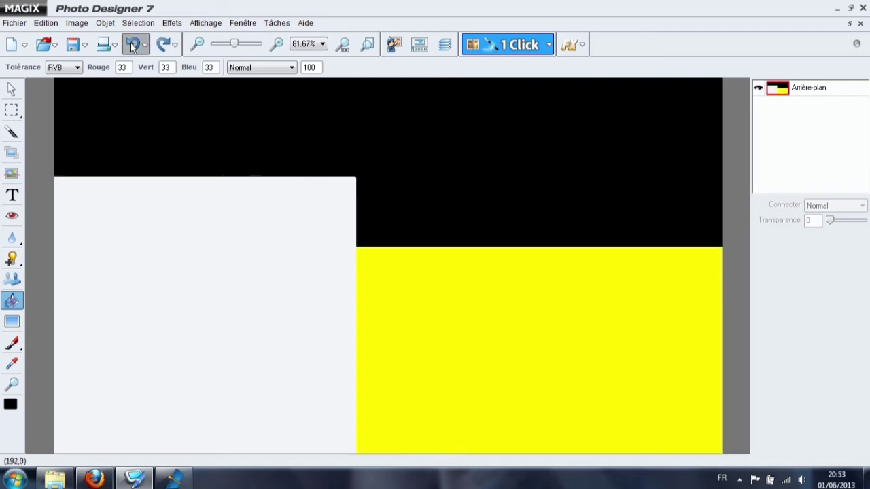
left_click(133, 45)
left_click(133, 45)
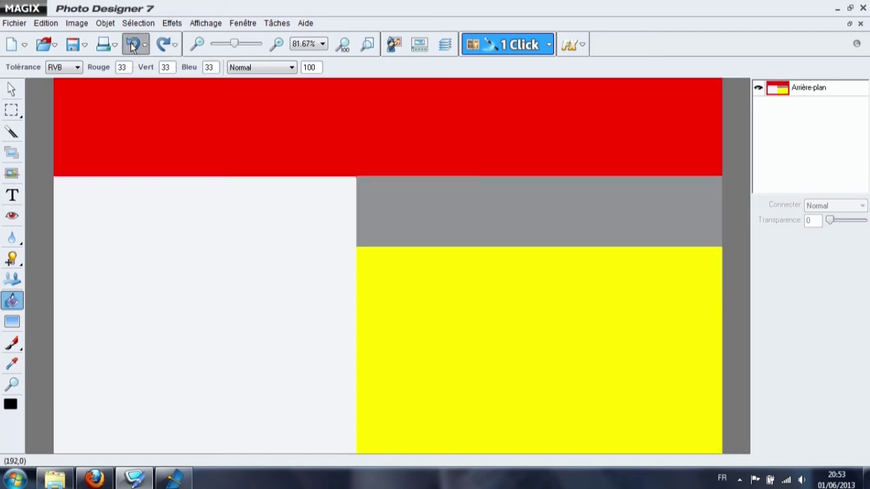
left_click(132, 45)
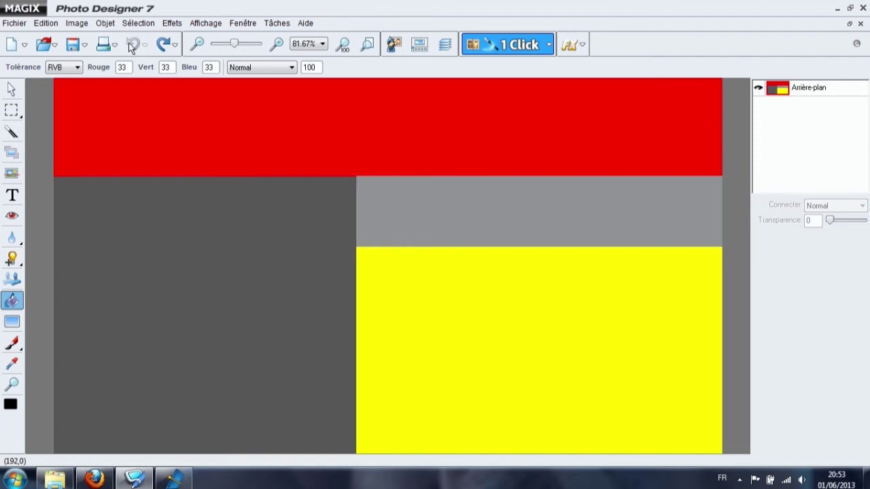
- Set the fill colour to near-white #F5F5F5 and fill the yellow block with it
left_click(11, 405)
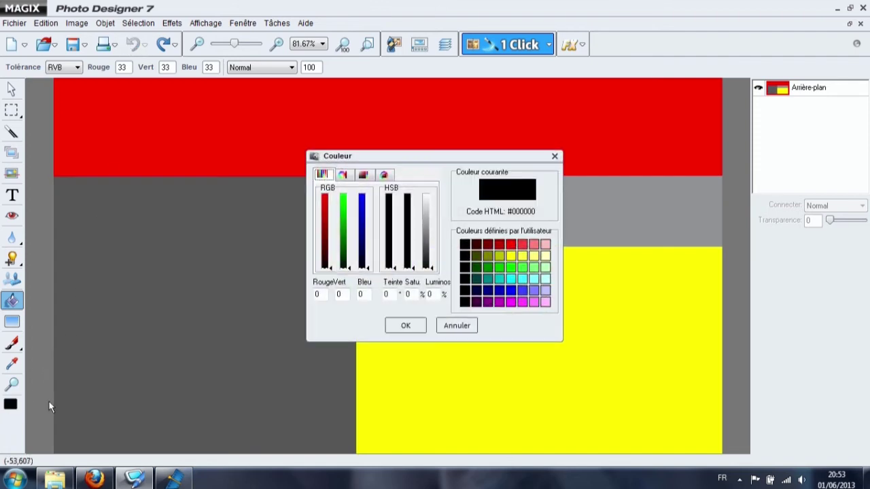
left_click(427, 199)
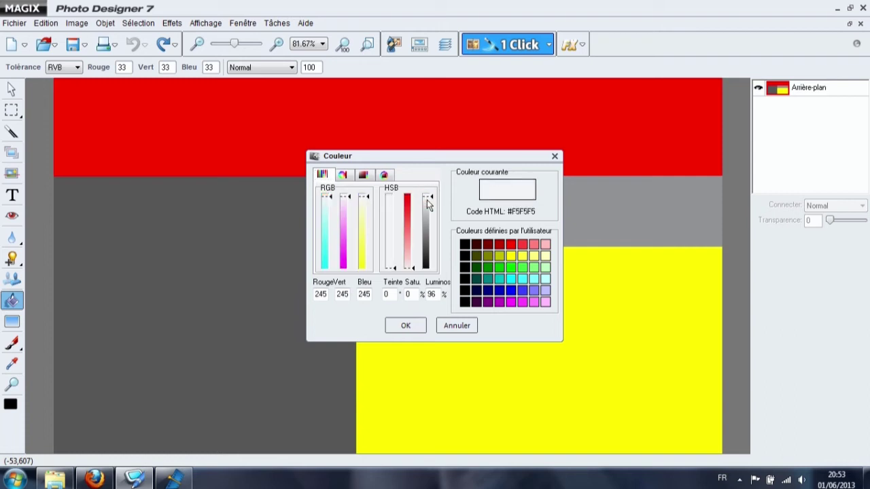
left_click(406, 326)
left_click(429, 333)
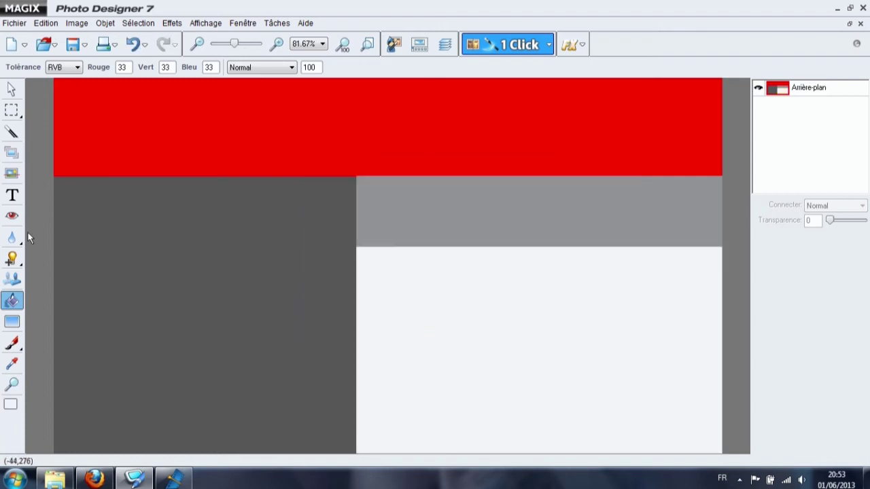
- Set the fill colour to black and fill the light grey block, dark grey block and red band with it
left_click(10, 405)
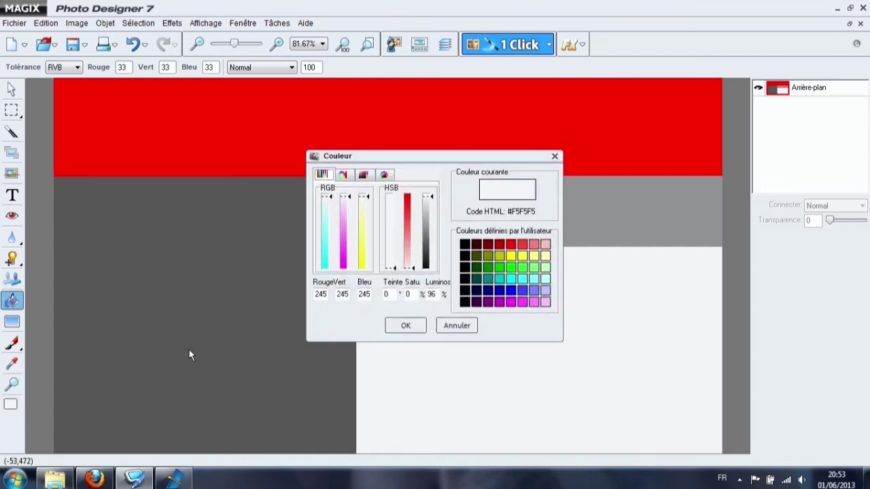
left_click(465, 246)
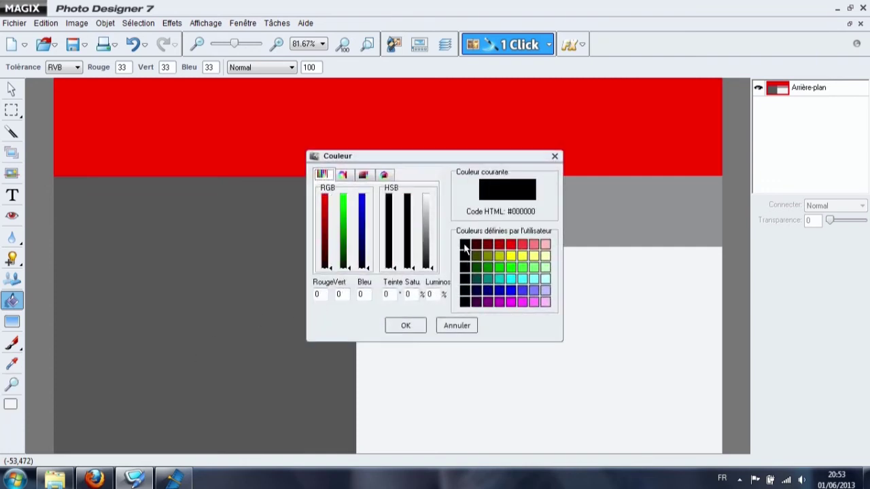
left_click(404, 326)
left_click(427, 210)
left_click(295, 223)
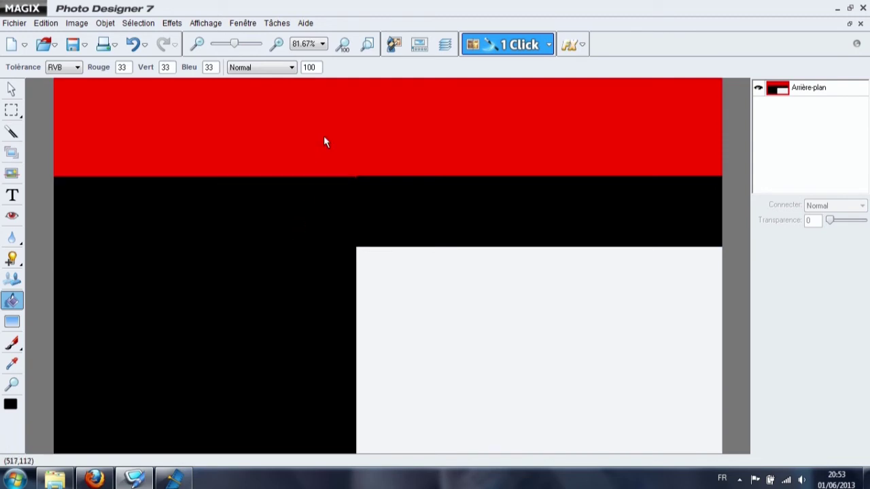
left_click(324, 142)
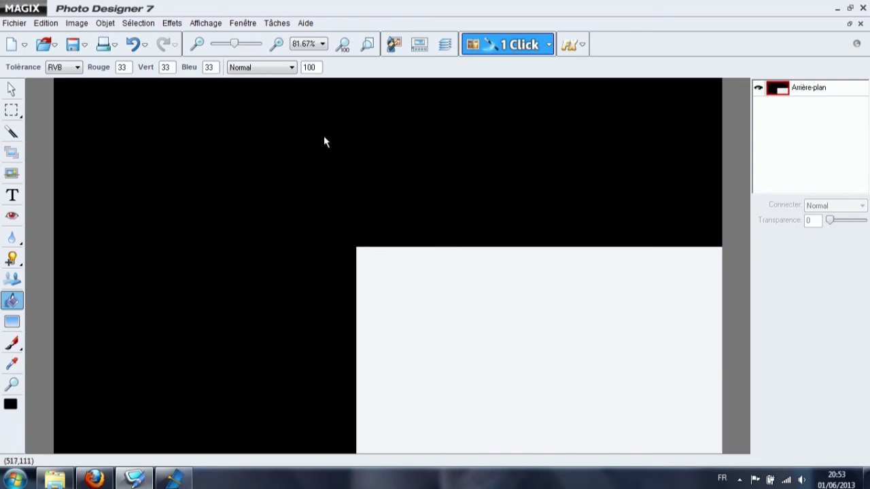
- Save the black-and-white image as a separate JPEG named MASQUE D
left_click(12, 25)
left_click(44, 128)
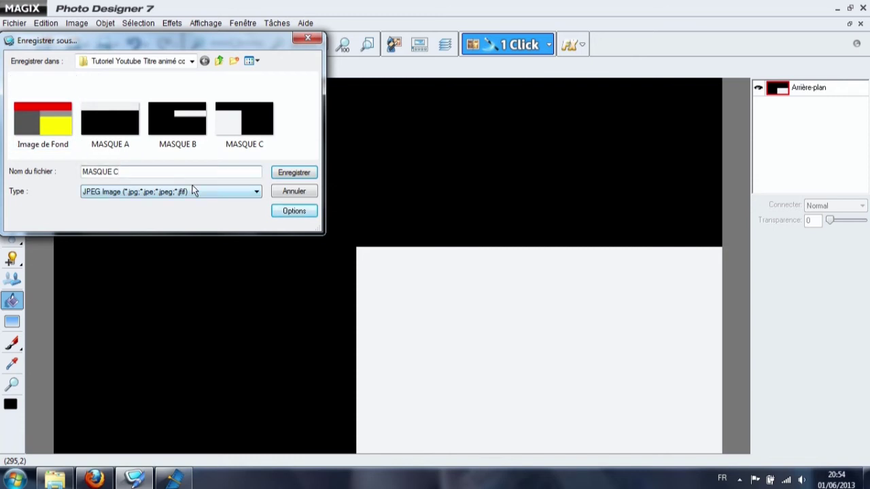
key("BackSpace")
type("D")
left_click(282, 174)
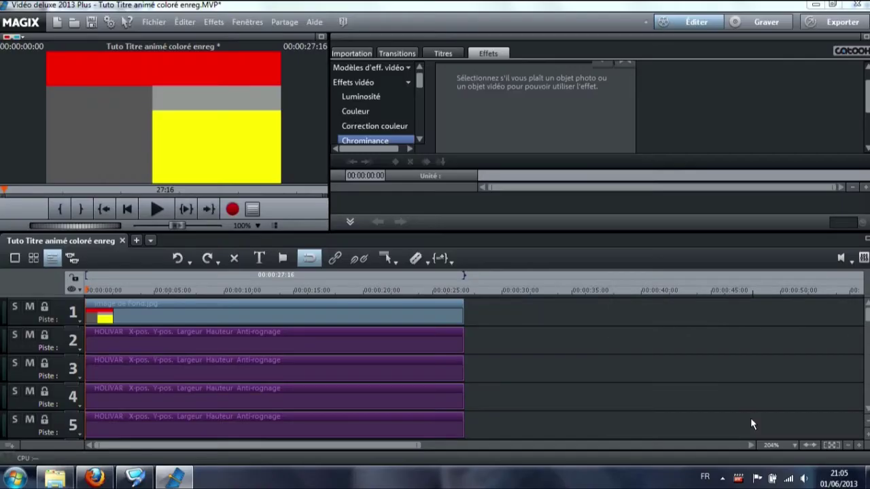
- In the Vidéo deluxe project, move the four HOLIVAR titles down one track together, freeing track 2
left_click(194, 317)
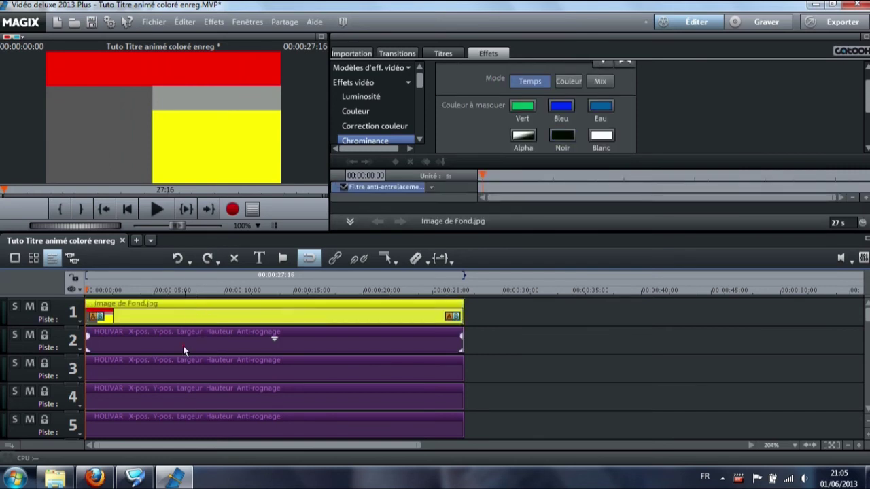
left_click(183, 345)
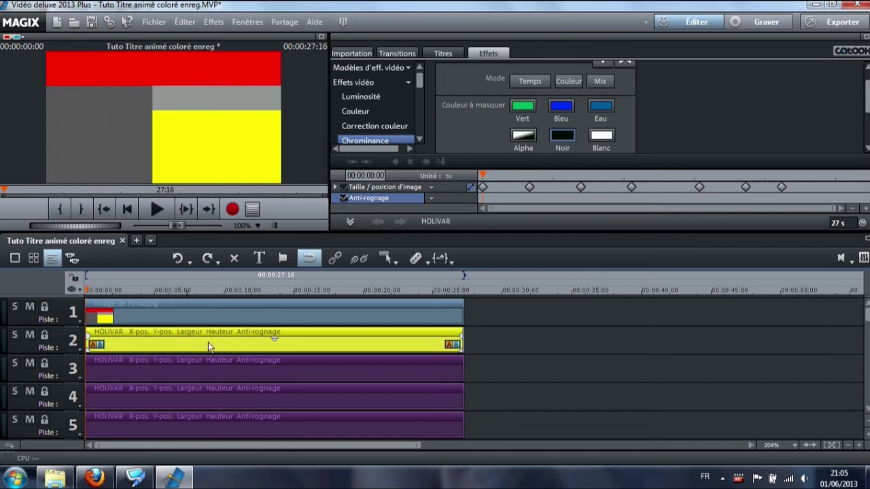
scroll(867, 408, "down", 1)
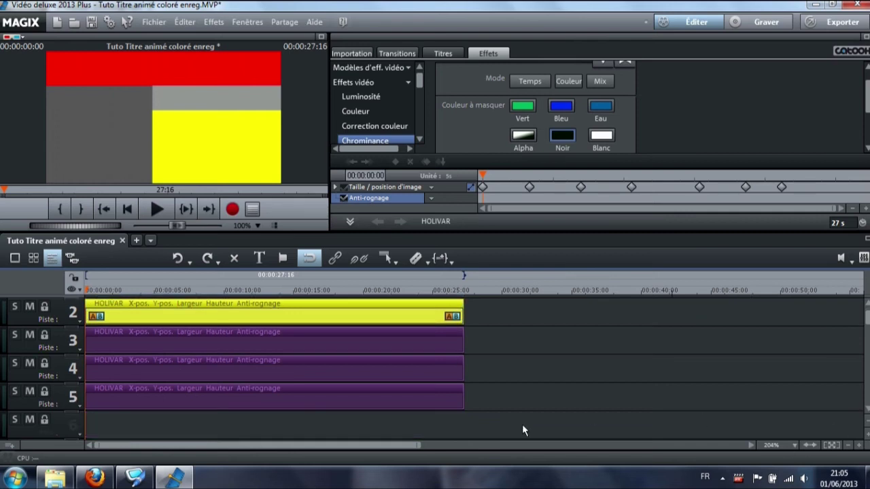
left_click(263, 396, "shift")
left_click_drag(266, 317, 263, 333)
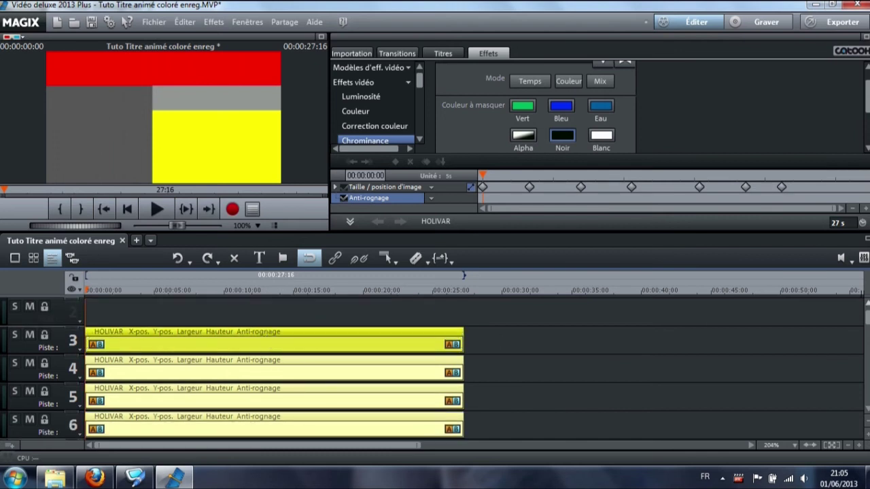
scroll(868, 307, "up", 1)
left_click(212, 348)
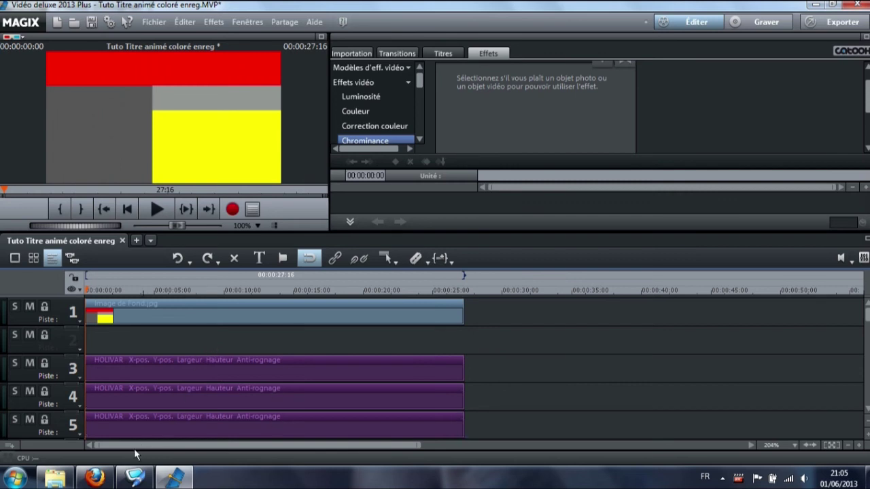
- Add the MASQUE A image to track 2 over the full length of the background image and apply the Alpha chroma key
left_click(55, 478)
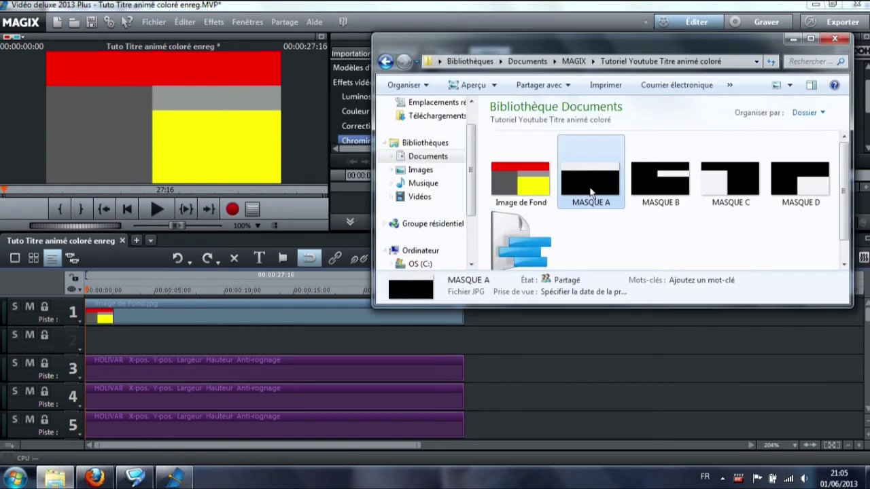
left_click_drag(591, 194, 123, 337)
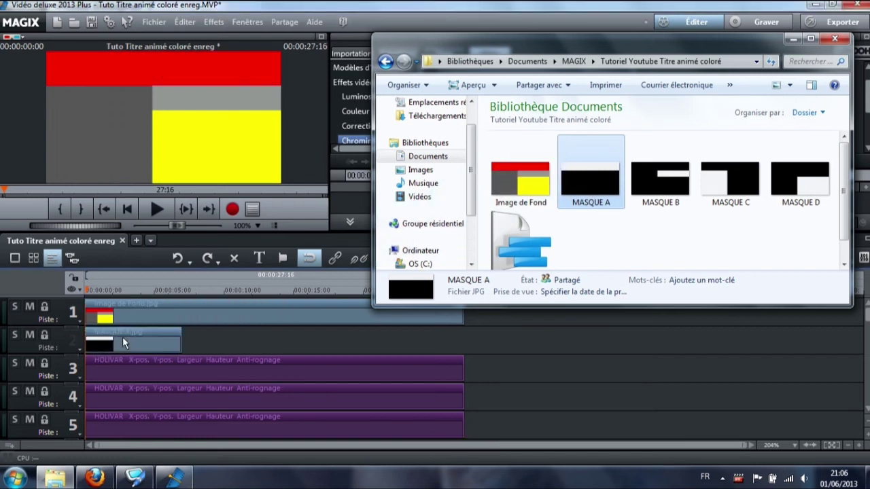
left_click(180, 345)
left_click_drag(181, 345, 462, 349)
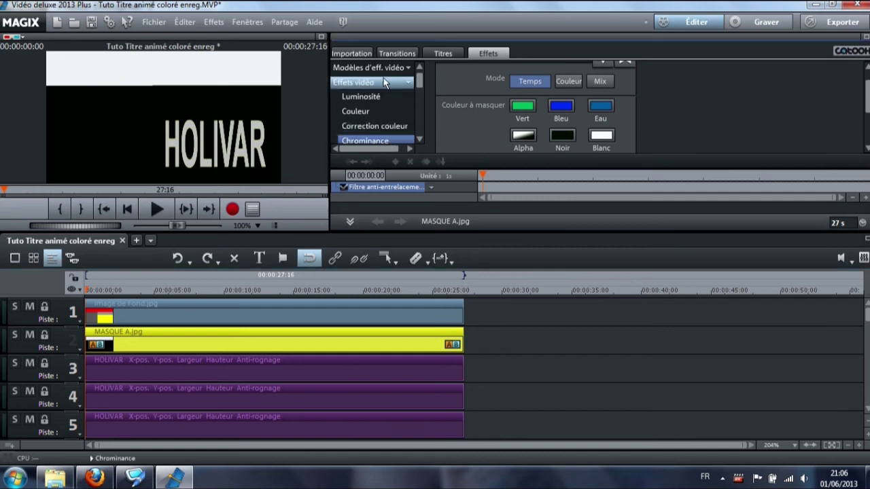
left_click(524, 136)
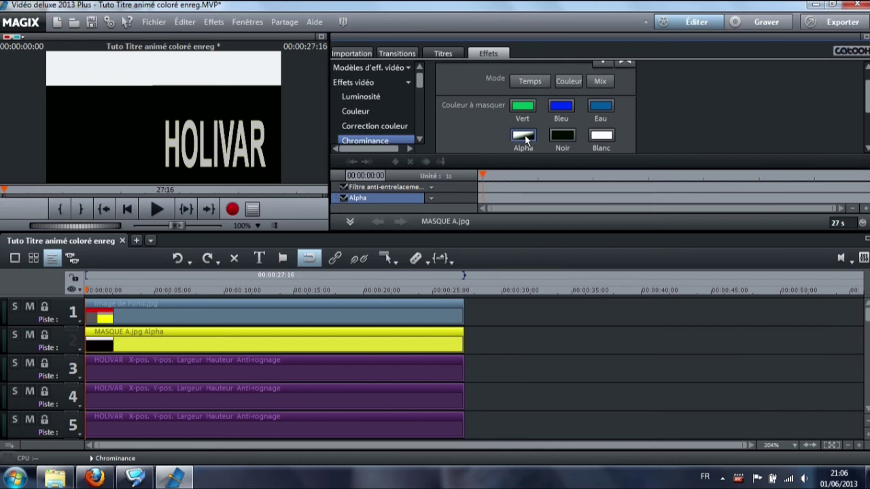
- Mute tracks 4, 5 and 6 and play the project from the start to check the MASQUE A masking
left_click(129, 211)
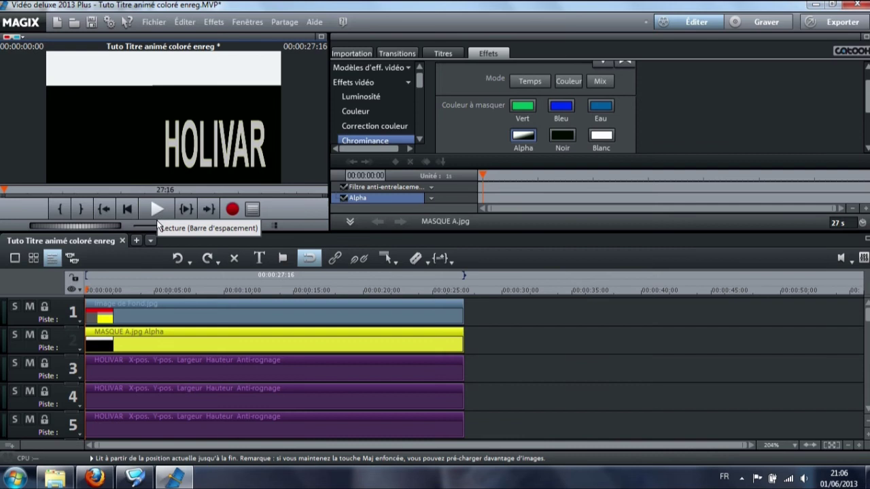
left_click(29, 392)
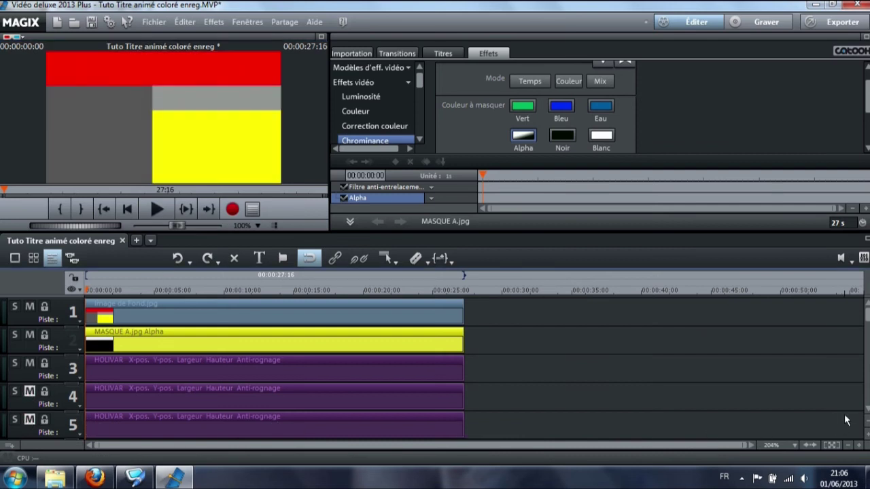
scroll(868, 410, "down", 1)
scroll(868, 411, "down", 1)
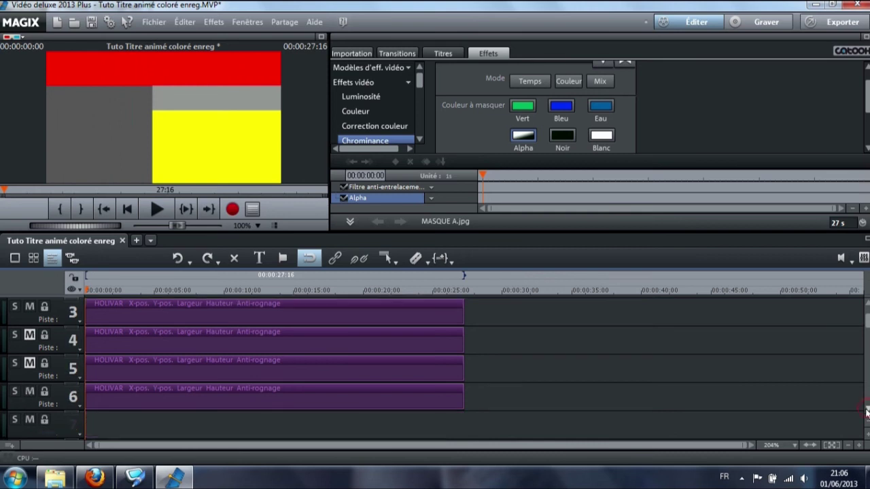
left_click(30, 392)
scroll(867, 306, "up", 2)
left_click(124, 212)
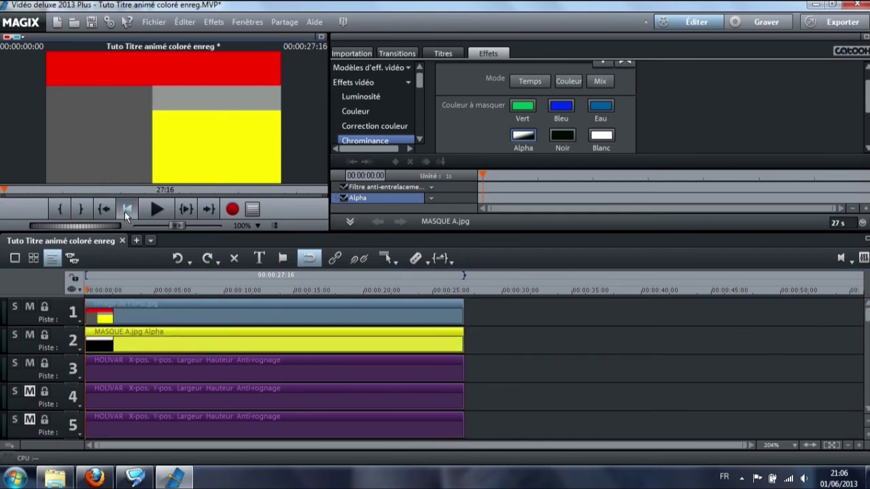
left_click(153, 210)
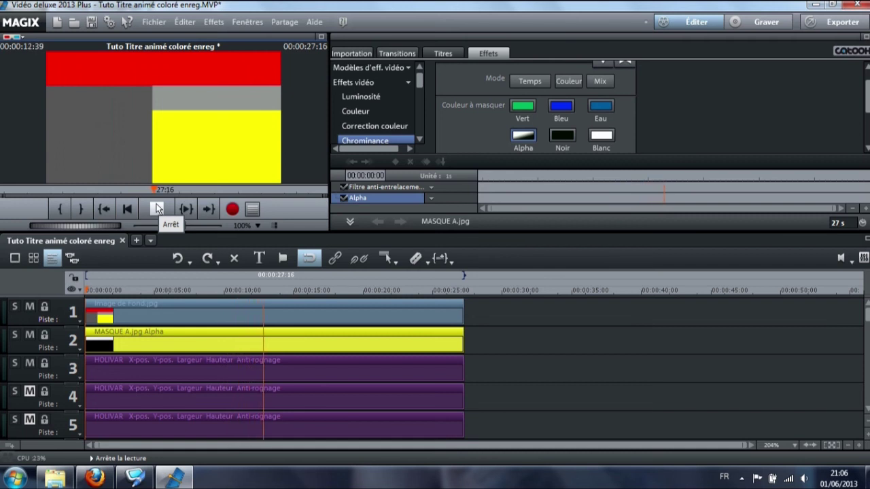
left_click(157, 209)
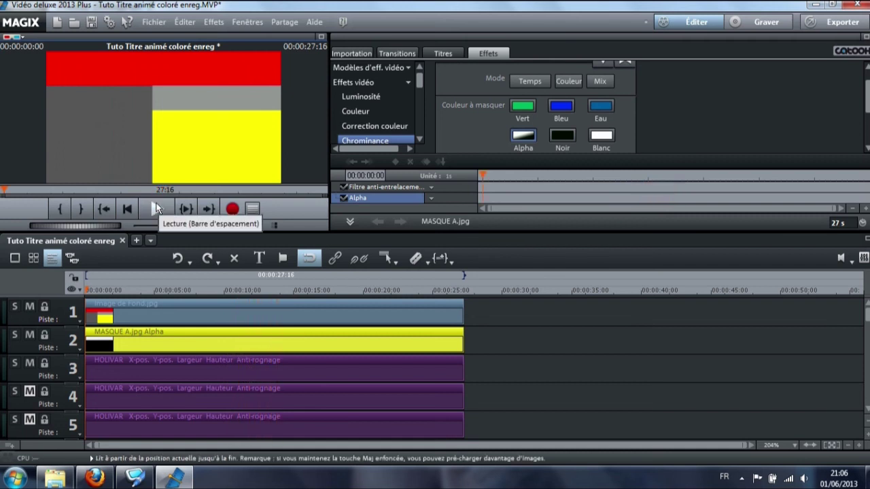
- Unmute tracks 4, 5 and 6 and move their three HOLIVAR titles down one track together, freeing track 4
left_click(112, 396)
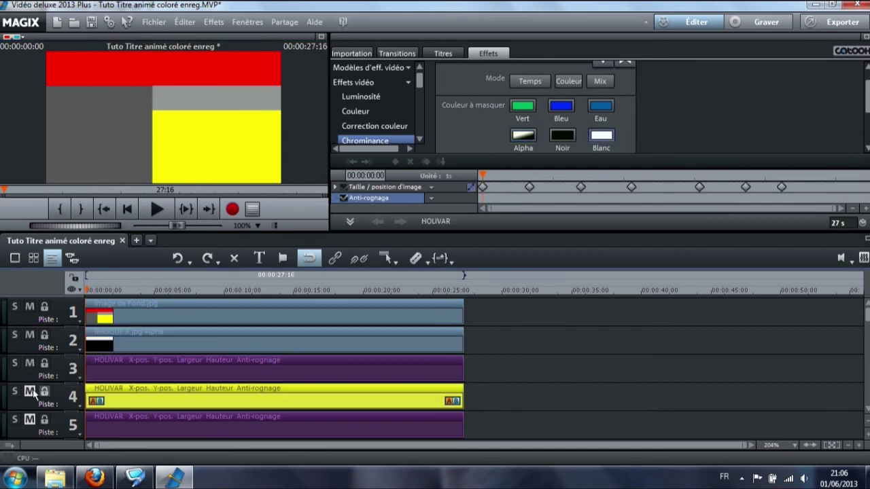
left_click(29, 420)
left_click(867, 411)
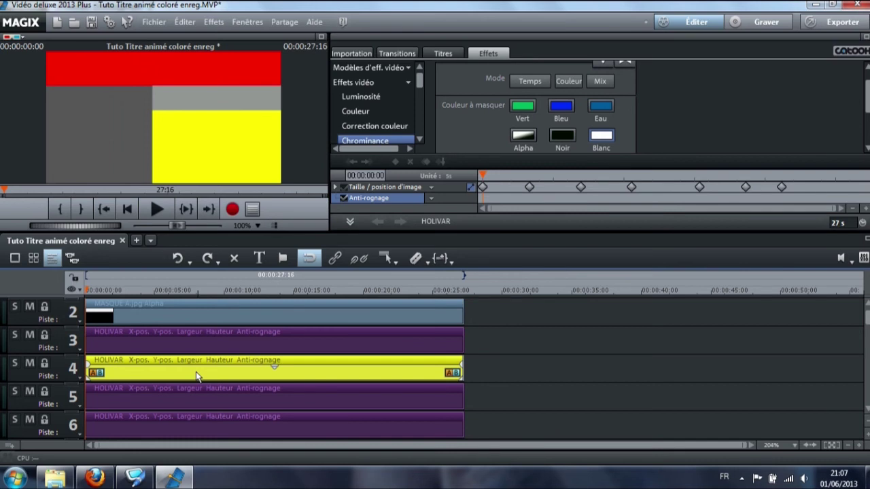
left_click(193, 423, "shift")
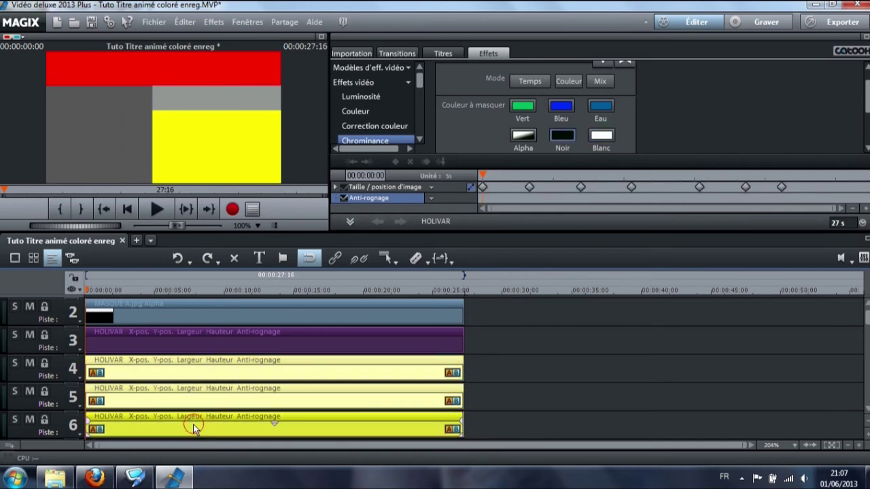
left_click_drag(201, 379, 199, 390)
left_click(200, 372)
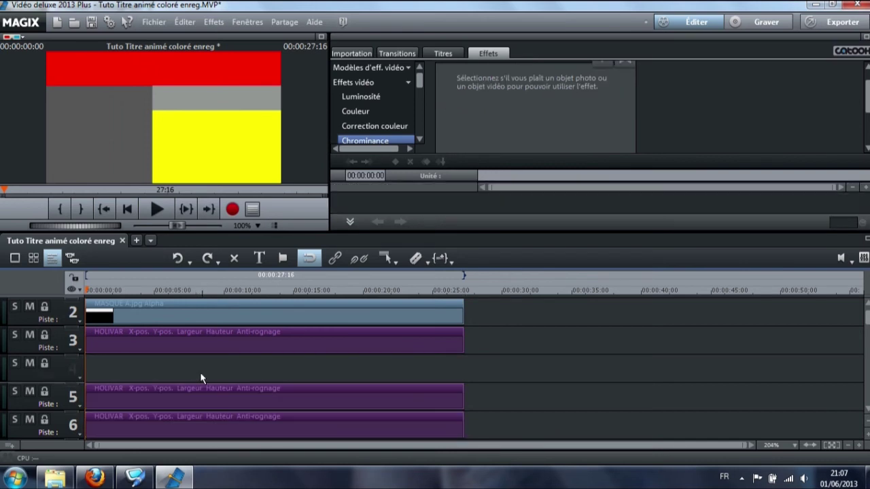
- Add the MASQUE B image to track 4 over the full length of the titles and apply the Alpha chroma key
left_click(54, 478)
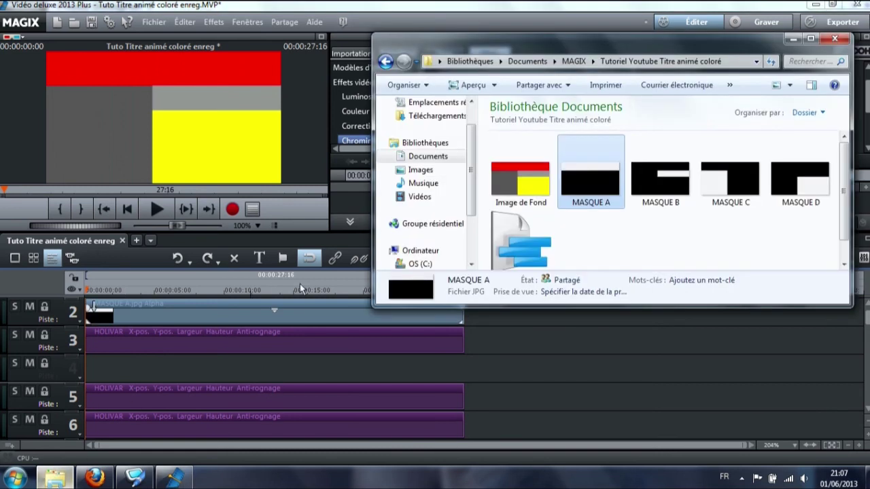
left_click_drag(660, 195, 462, 376)
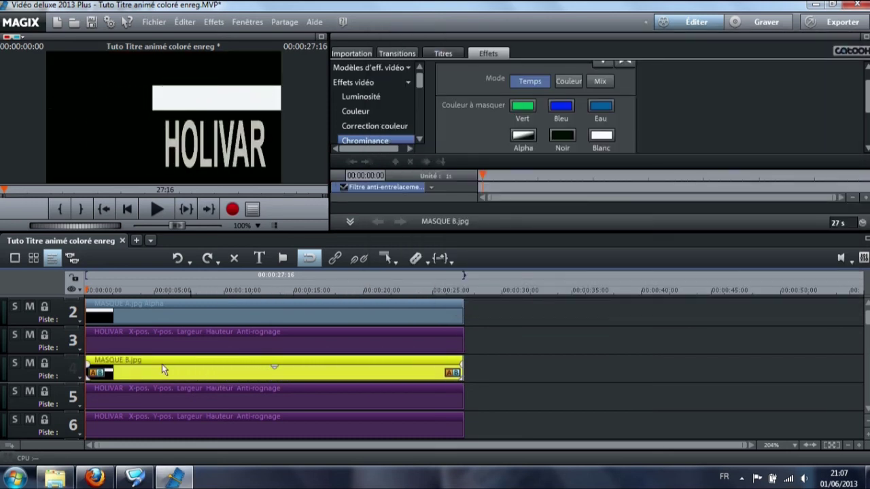
left_click(365, 85)
left_click(365, 86)
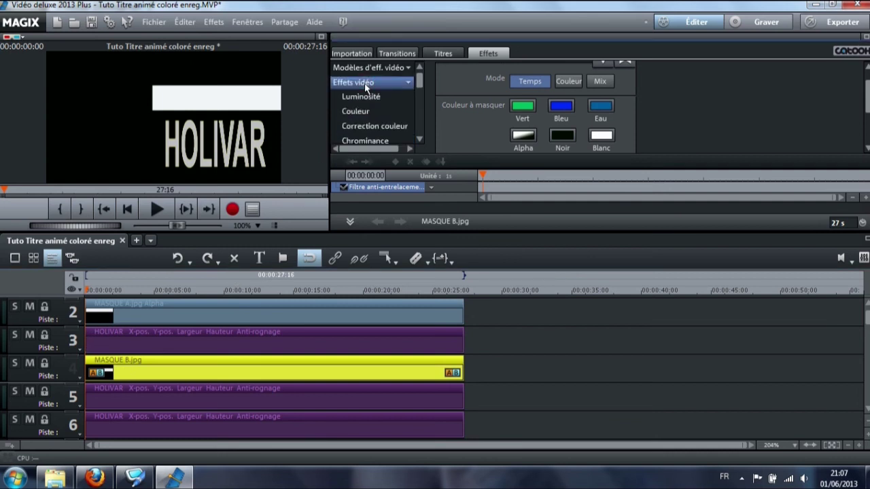
left_click(365, 140)
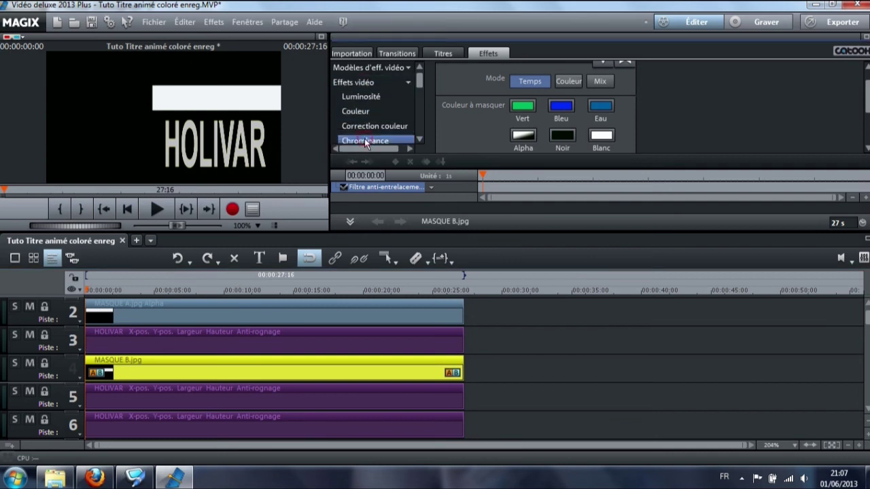
left_click(517, 138)
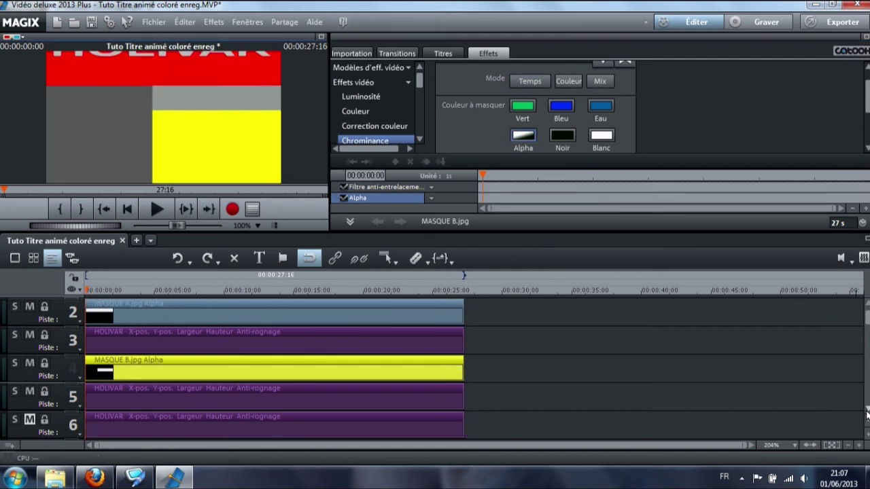
- Mute tracks 6 and 7 and play the project to check the MASQUE B masking
scroll(37, 433, "down", 1)
left_click(30, 420)
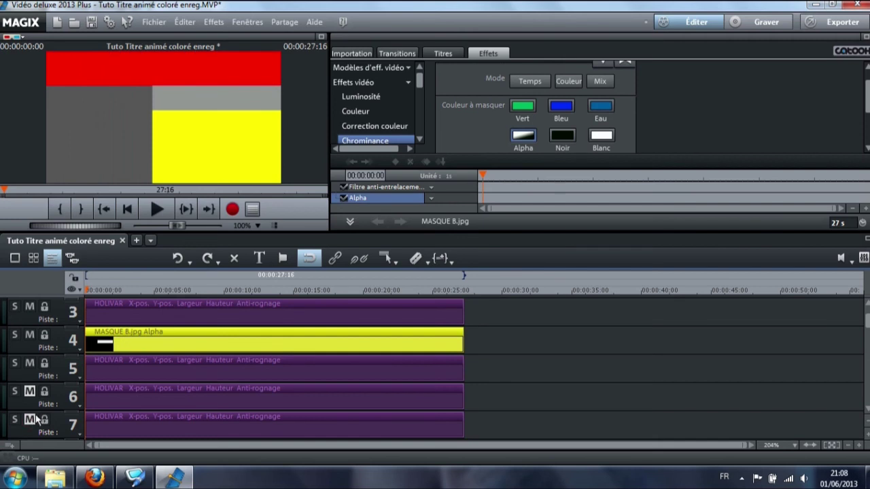
left_click(156, 208)
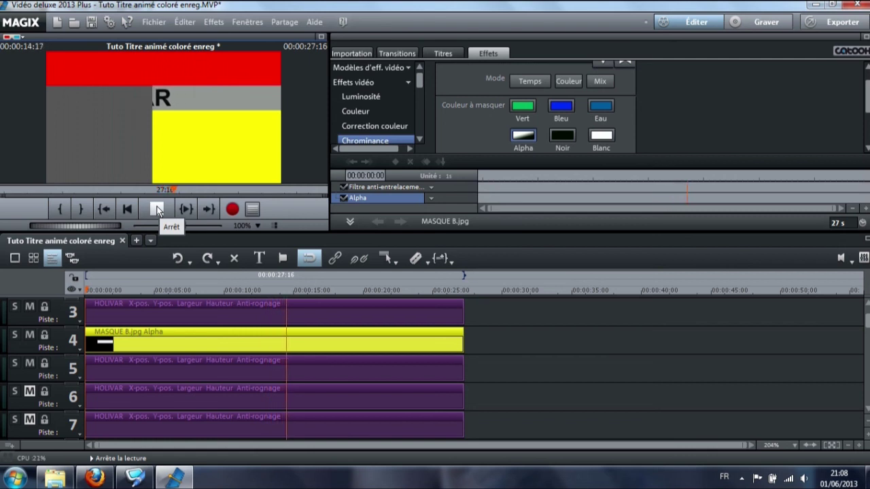
- Stop playback, unmute tracks 6 and 7, and move their two HOLIVAR titles down one track to free track 6
left_click(157, 210)
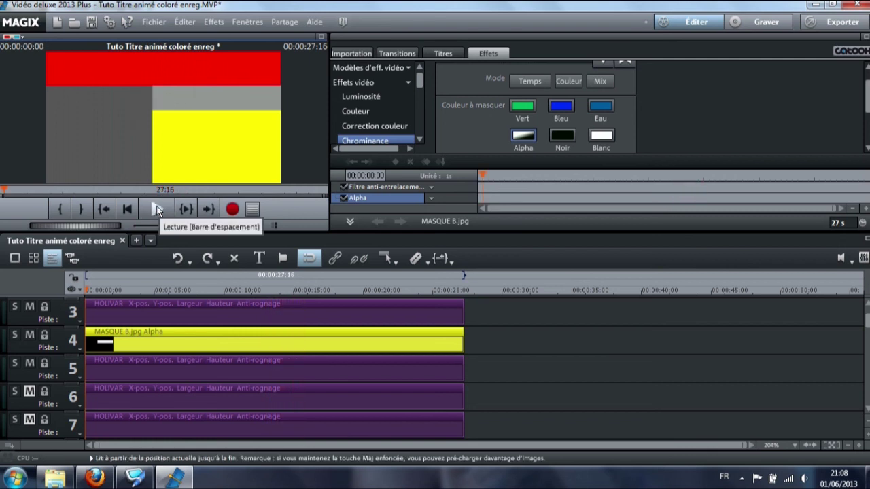
left_click(30, 420)
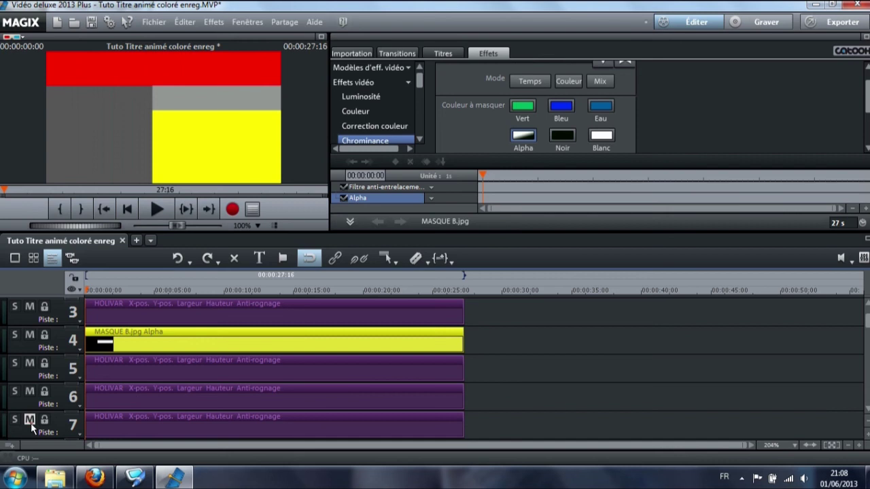
left_click(168, 404)
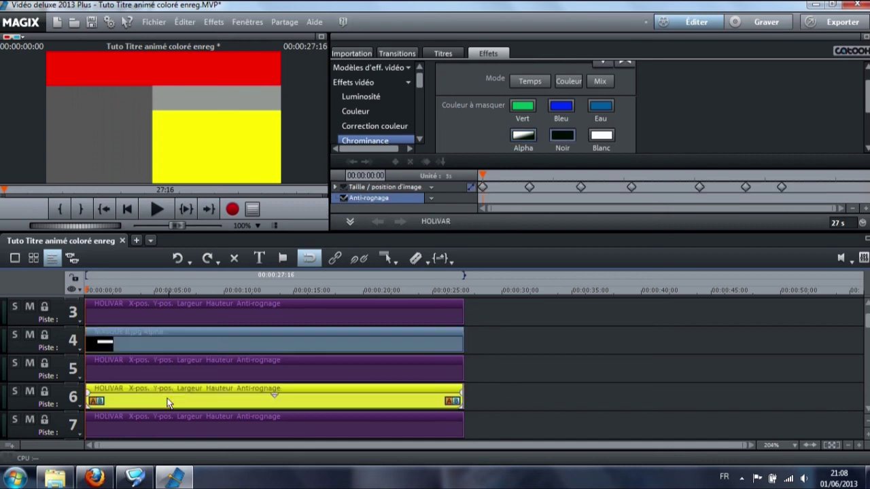
left_click_drag(168, 403, 178, 434)
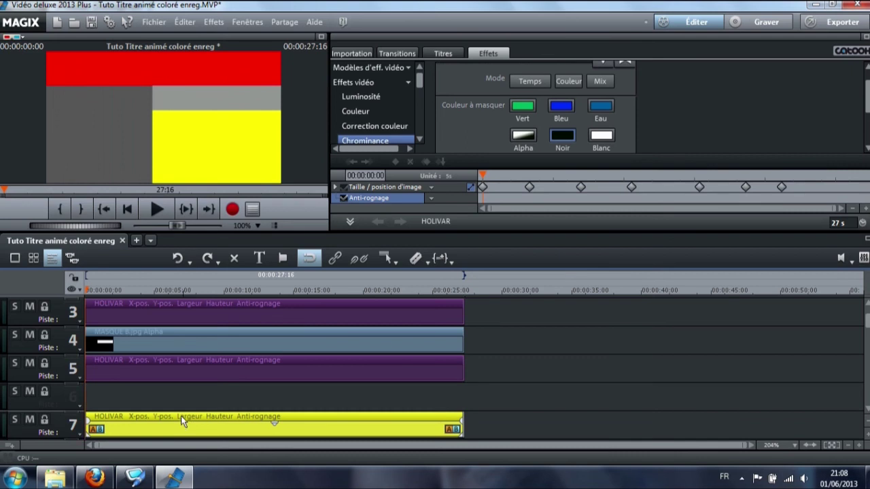
- Add the MASQUE C image to track 6 over the full length of the titles and apply the Alpha chroma key
left_click(56, 478)
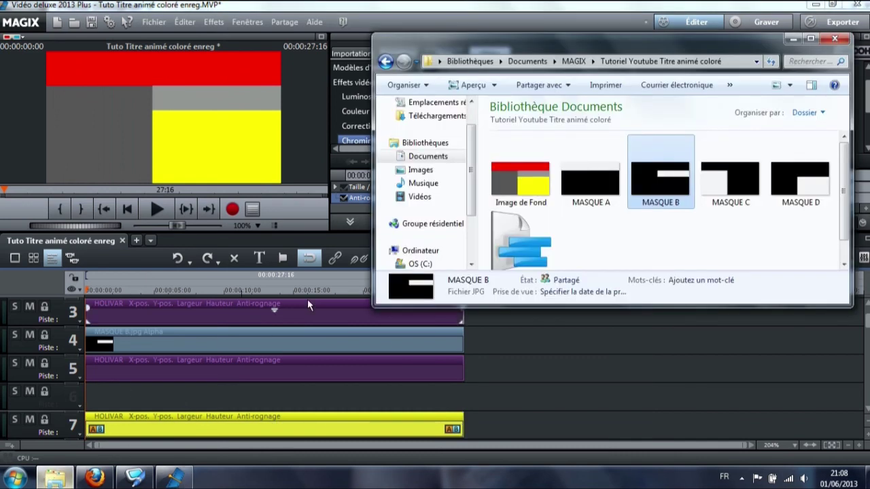
left_click(727, 180)
left_click_drag(727, 181, 459, 401)
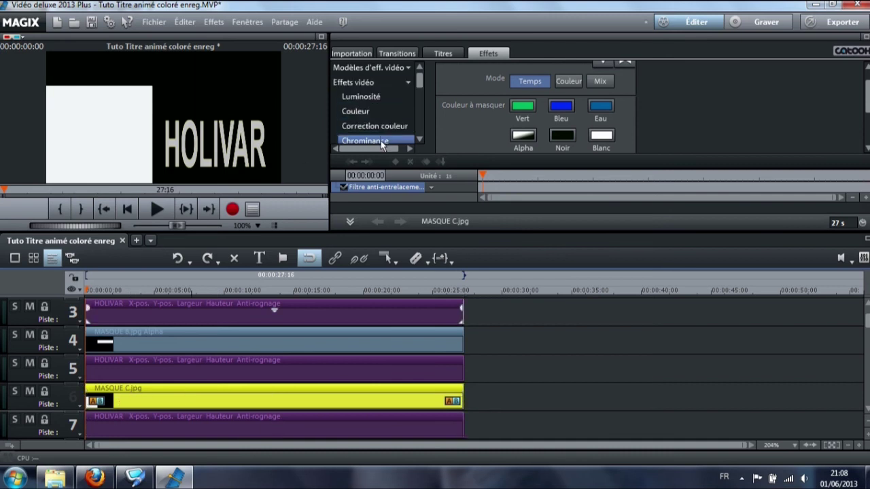
left_click(523, 139)
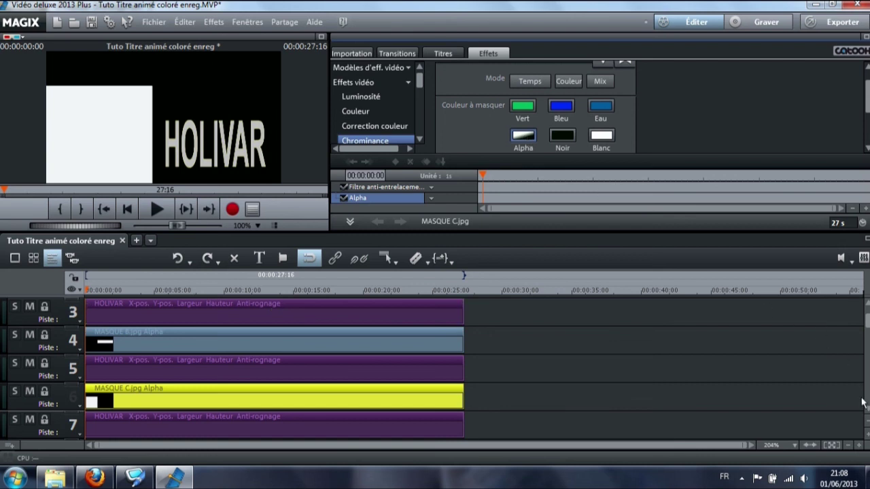
- Move the track 8 title to track 9 and place MASQUE D on track 8 at full title length with the Alpha chroma key
scroll(867, 412, "down", 2)
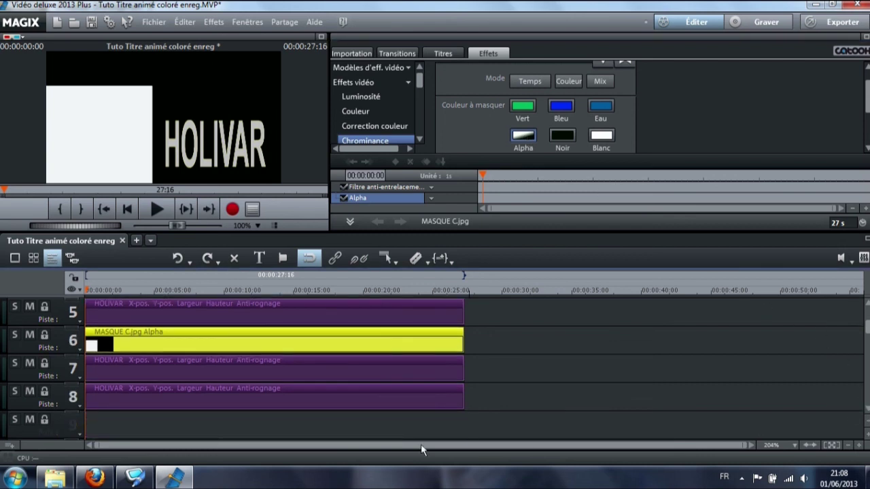
left_click_drag(154, 394, 150, 420)
left_click(54, 477)
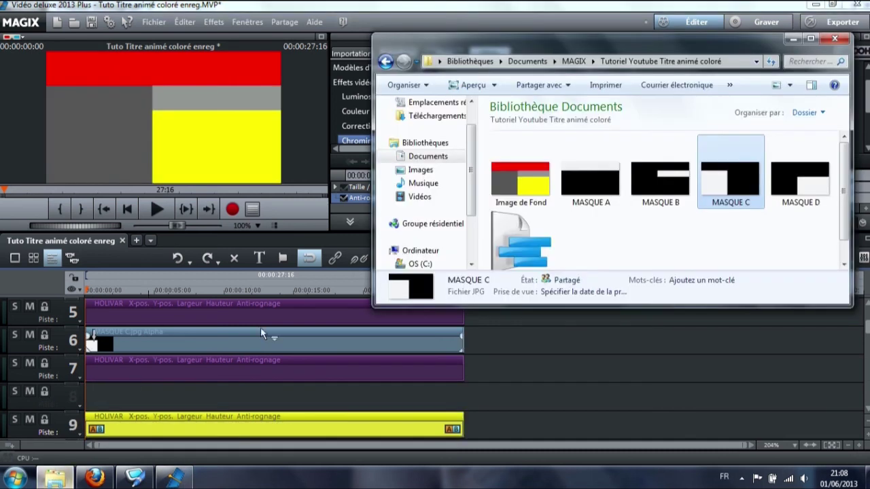
left_click_drag(799, 180, 99, 391)
left_click_drag(178, 401, 462, 401)
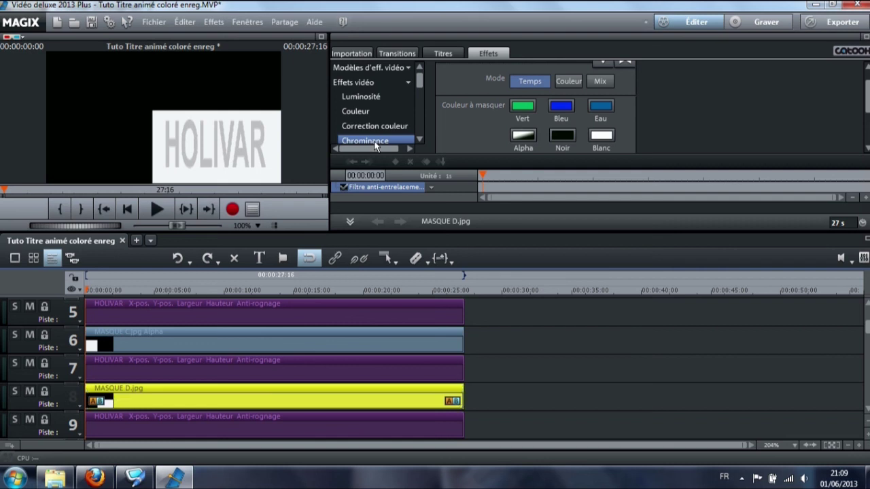
left_click(528, 139)
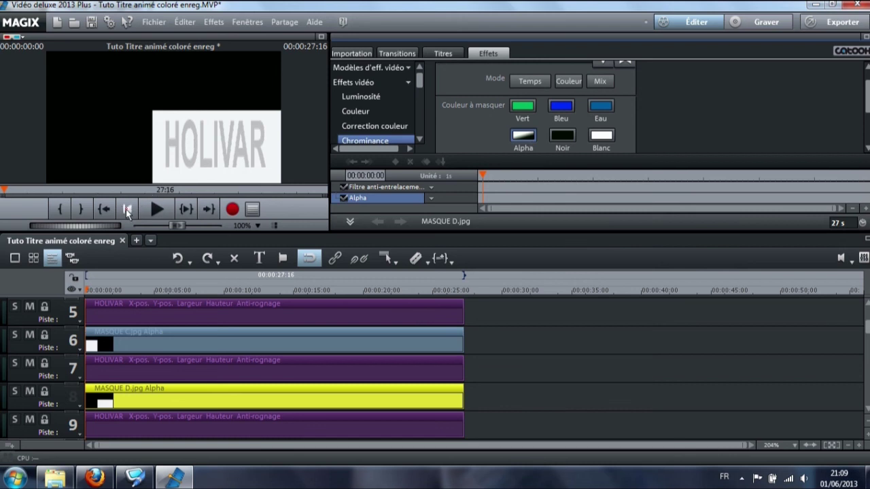
- Play the project from the start to check all four masks together
left_click(161, 211)
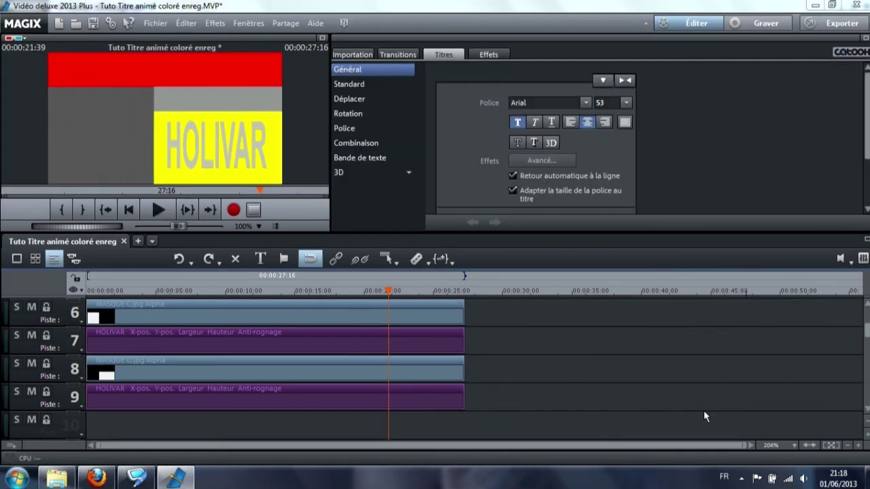
- Split the HOLIVAR title on track 9 at 00:00:21:36 and copy its end segment to track 10 directly below
left_click_drag(348, 294, 383, 296)
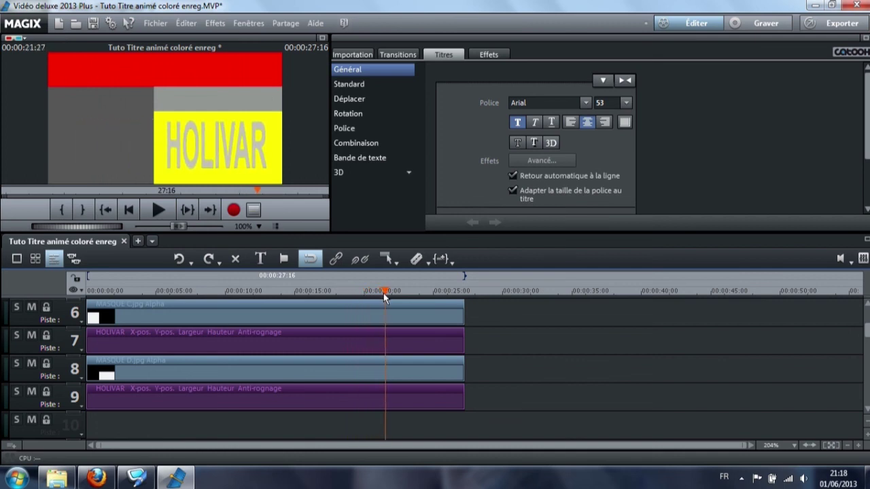
left_click(423, 408)
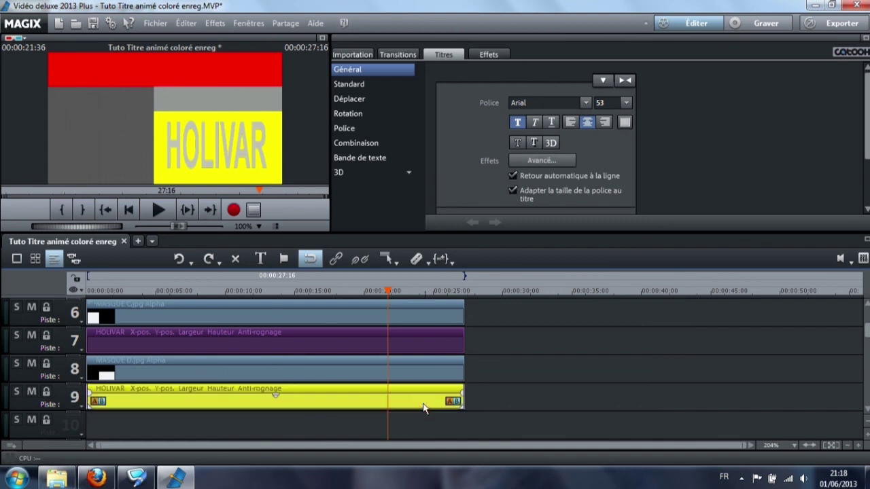
left_click(417, 265)
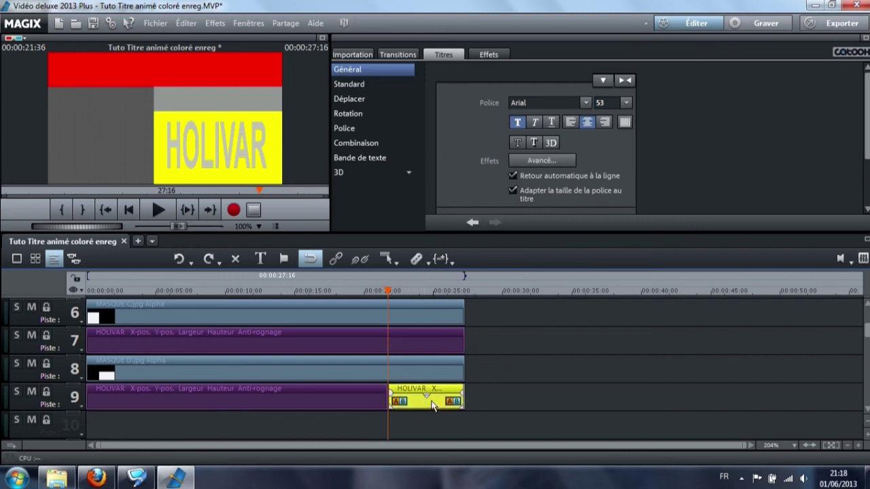
left_click_drag(432, 406, 427, 422)
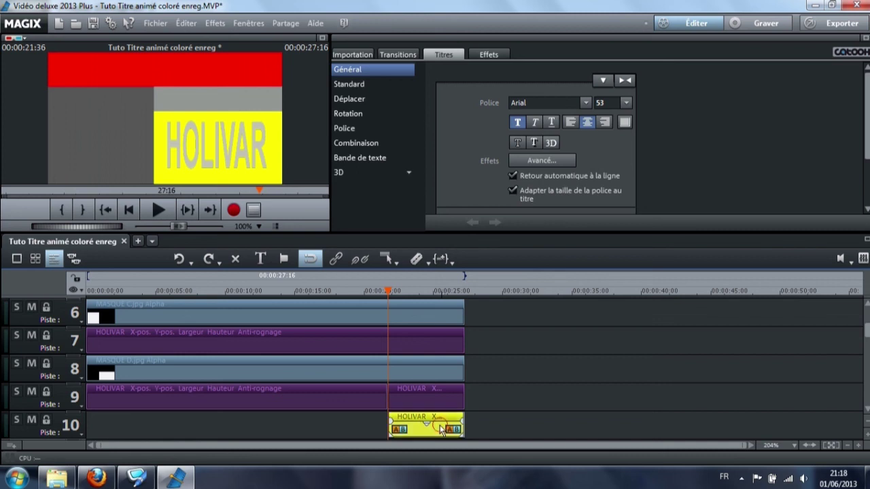
- Colour the HOLIVAR segment on track 10 black, add a fade-in at its start and scrub through it to check the colour change
left_click(625, 121)
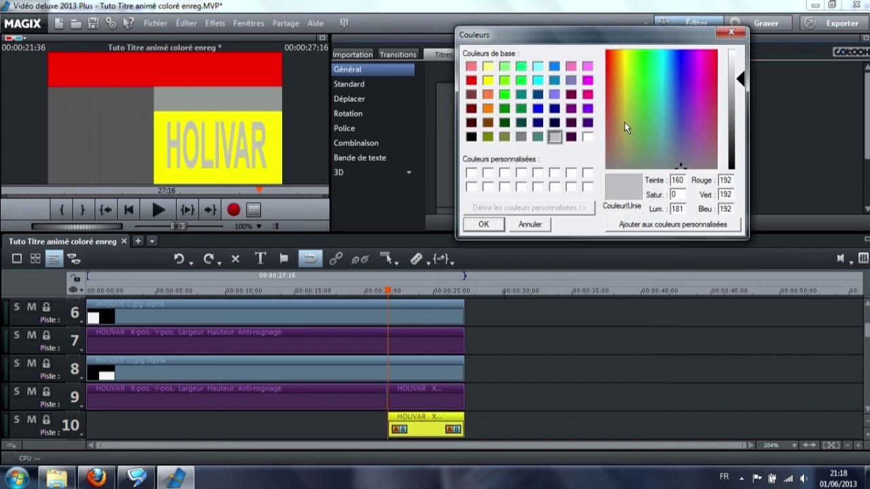
left_click(471, 137)
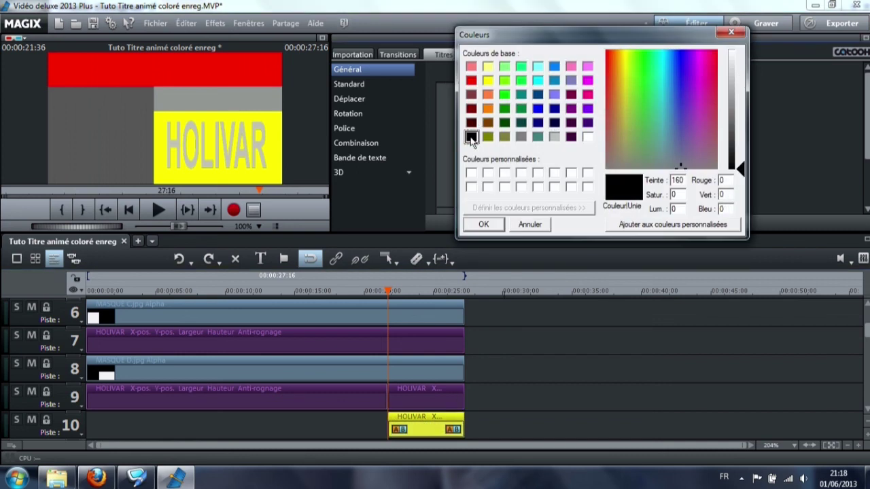
left_click(483, 225)
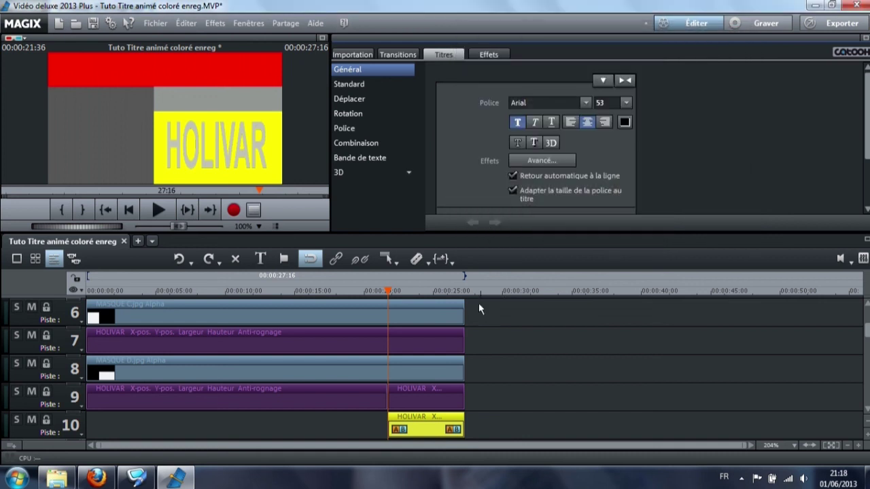
left_click(391, 422)
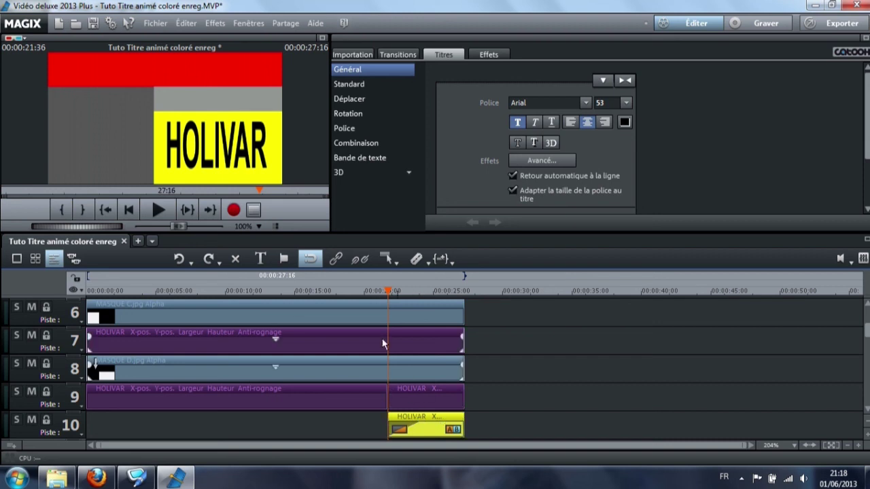
left_click_drag(370, 295, 424, 297)
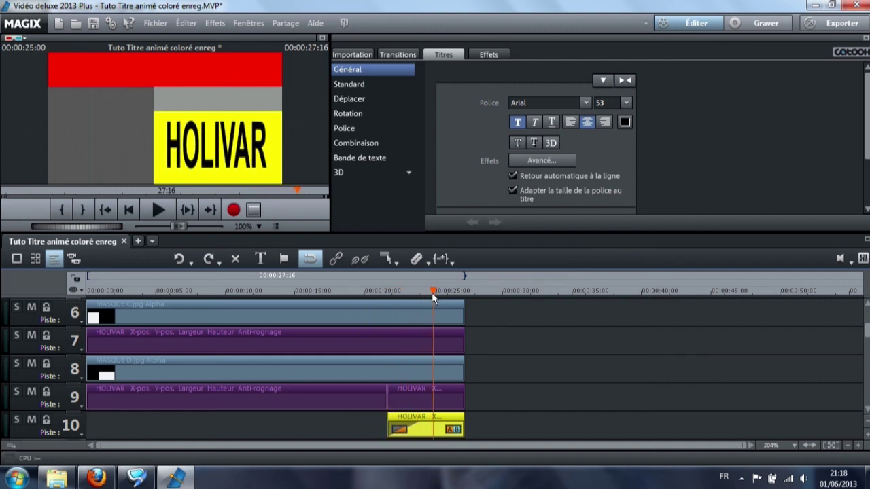